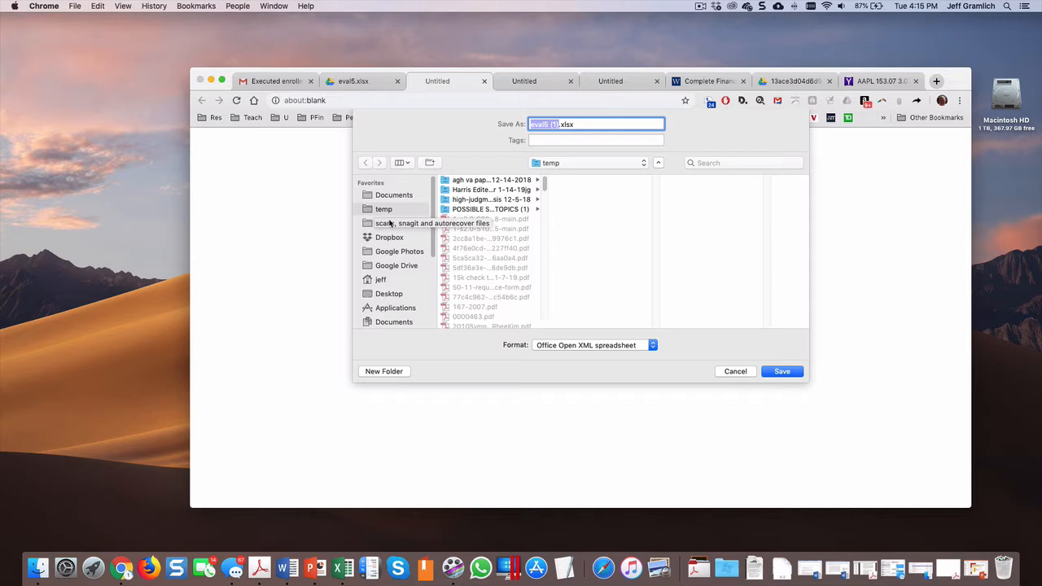
Save the downloaded eVal workbook as eval5.xlsx in the temp folder, replacing the existing file
{"action": "type", "text": "eval"}
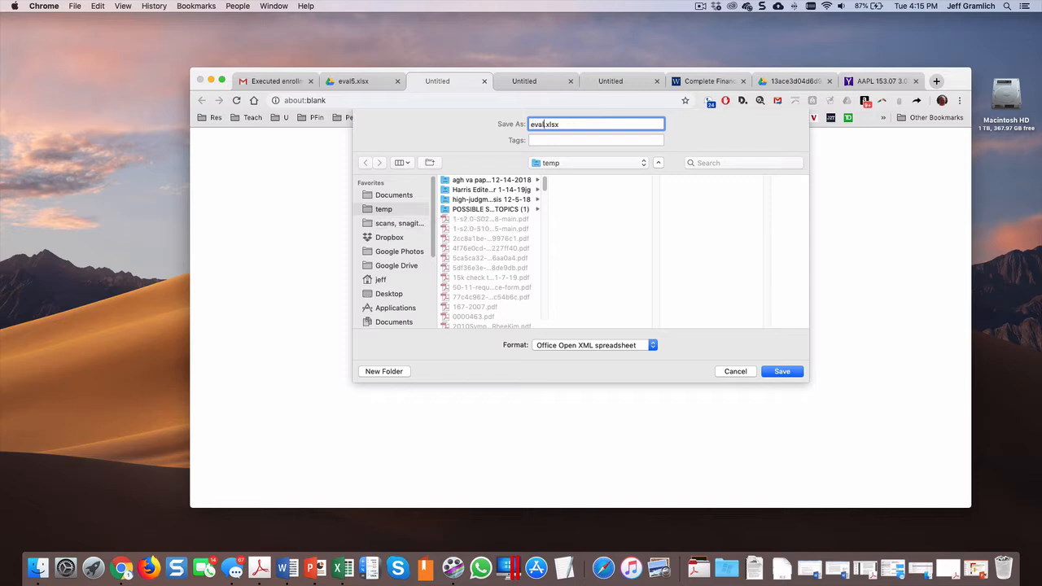
{"action": "type", "text": "5"}
{"action": "key", "text": "Return"}
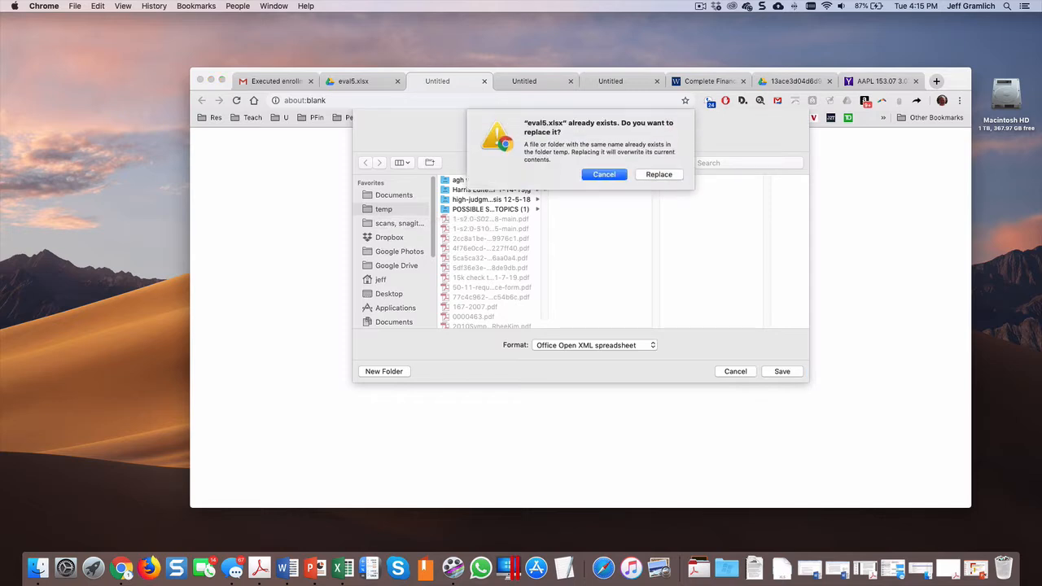
{"action": "left_click", "coordinate": [657, 174]}
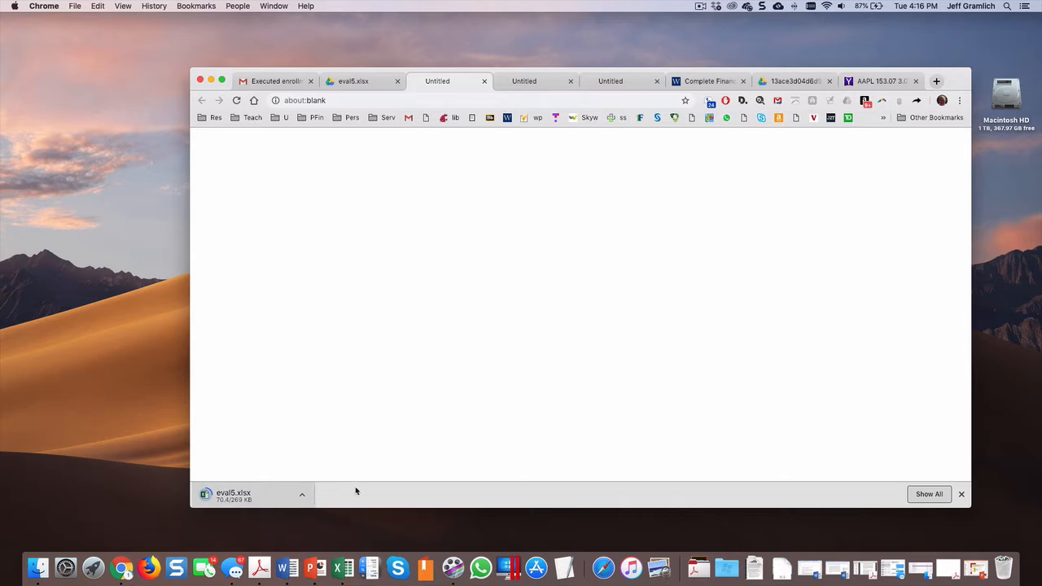
Return to the Software page of the Equity Valuation & Analysis site and open the Datamaker workbook
{"action": "left_click", "coordinate": [352, 83]}
{"action": "left_click", "coordinate": [201, 101]}
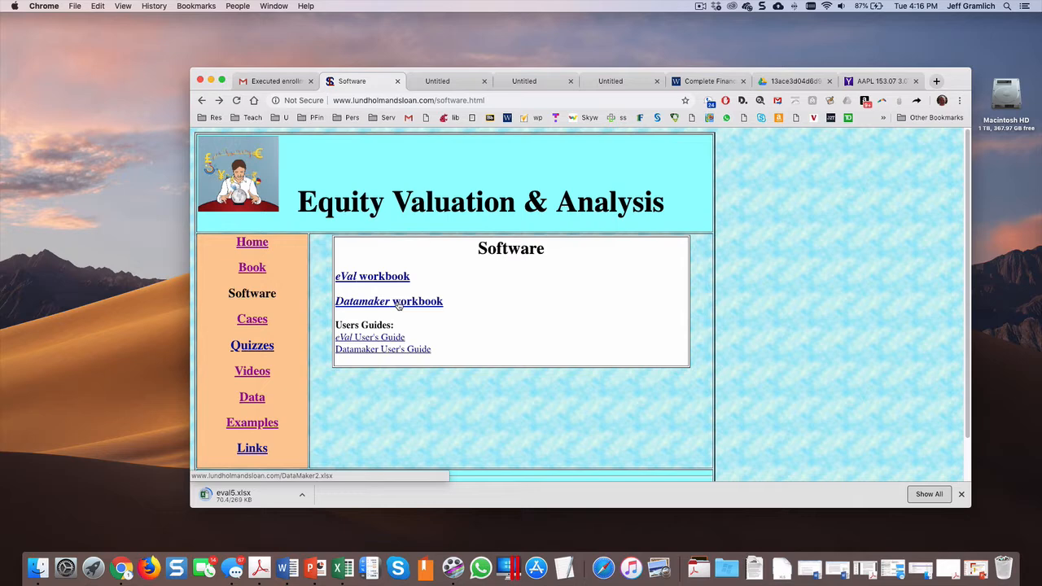
{"action": "left_click", "coordinate": [398, 304]}
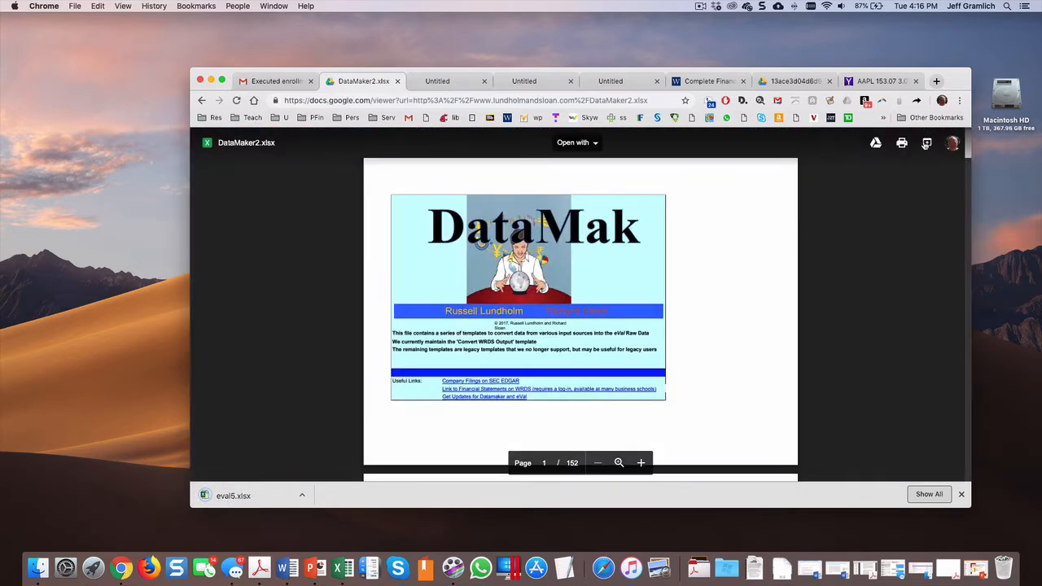
Download the Datamaker workbook to the temp folder as DataMaker2.xlsx, replacing the existing file
{"action": "left_click", "coordinate": [926, 145]}
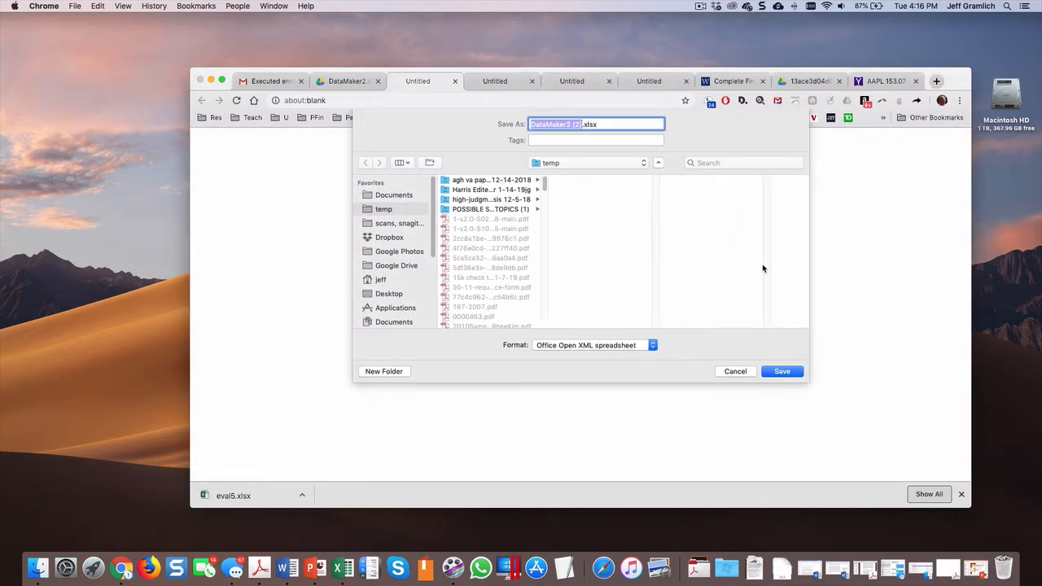
{"action": "left_click", "coordinate": [581, 125]}
{"action": "key", "text": "BackSpace"}
{"action": "key", "text": "BackSpace"}
{"action": "key", "text": "BackSpace"}
{"action": "key", "text": "BackSpace"}
{"action": "key", "text": "Return"}
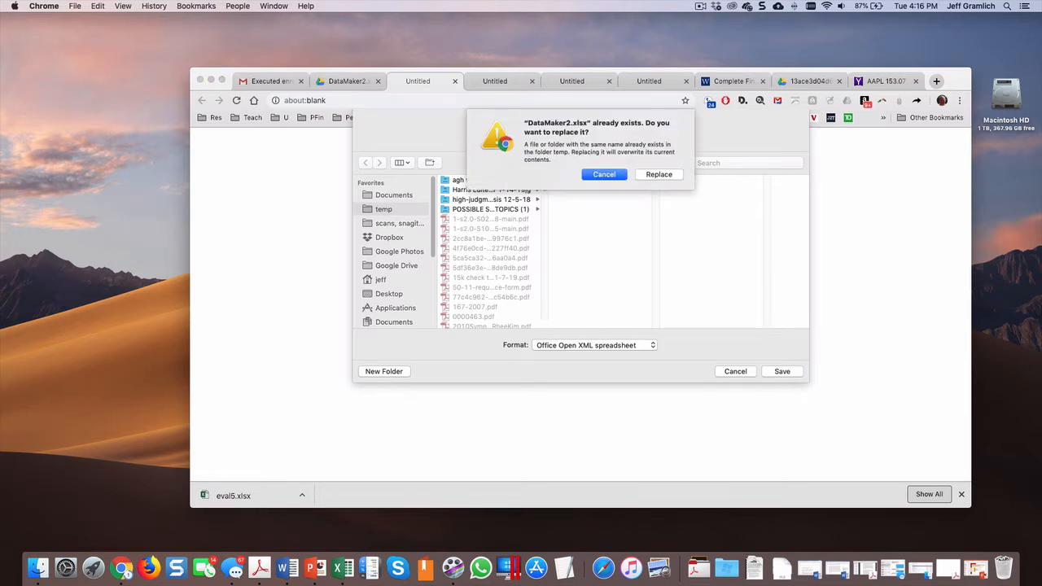
{"action": "left_click", "coordinate": [672, 178]}
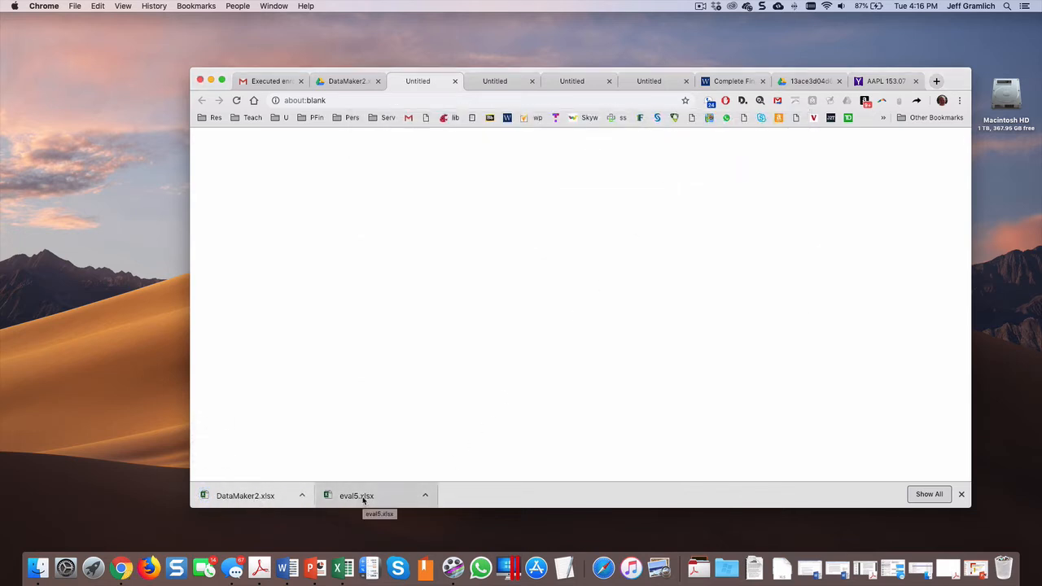
Open the downloaded eval5.xlsx and DataMaker2.xlsx in Excel and move the DataMaker2 window below the eval5 ribbon
{"action": "left_click", "coordinate": [363, 500]}
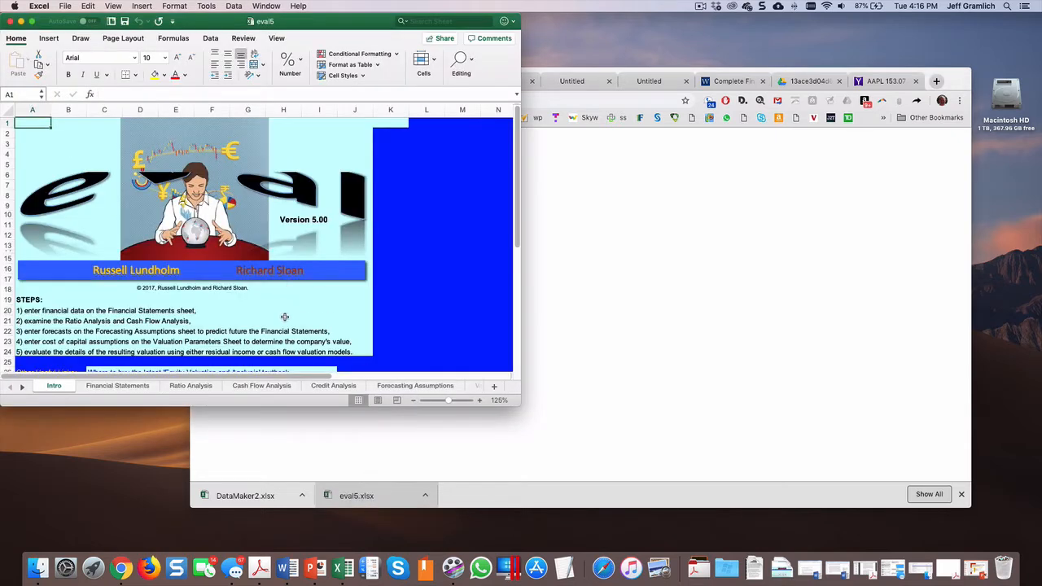
{"action": "left_click", "coordinate": [232, 497]}
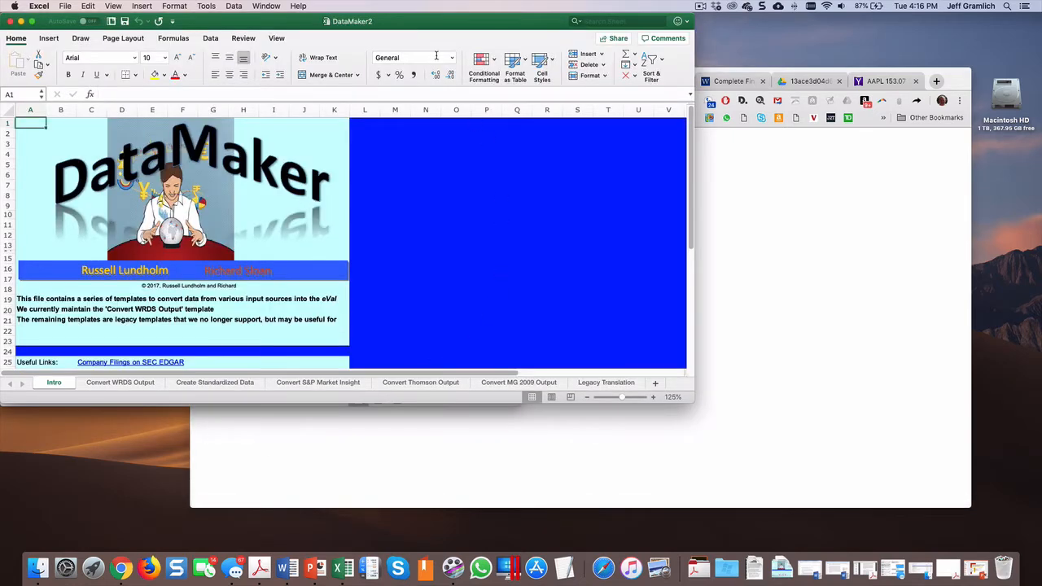
{"action": "left_click_drag", "start_coordinate": [434, 24], "coordinate": [434, 128]}
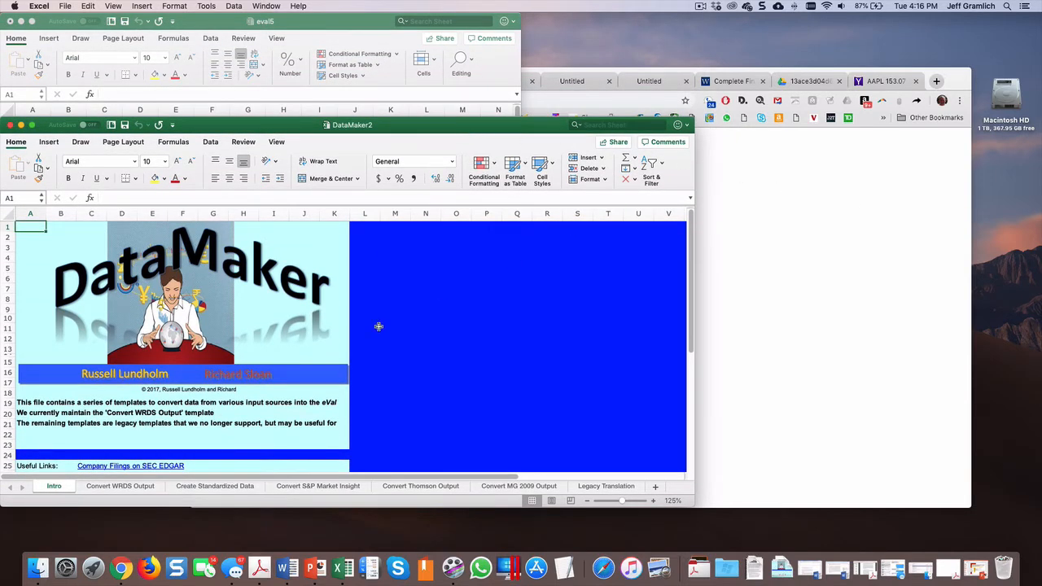
Look over DataMaker2's Intro and Create Standardized Data sheets, and read the instructions on the Convert WRDS Output sheet
{"action": "scroll", "coordinate": [205, 364], "scroll_direction": "down", "scroll_amount": 5}
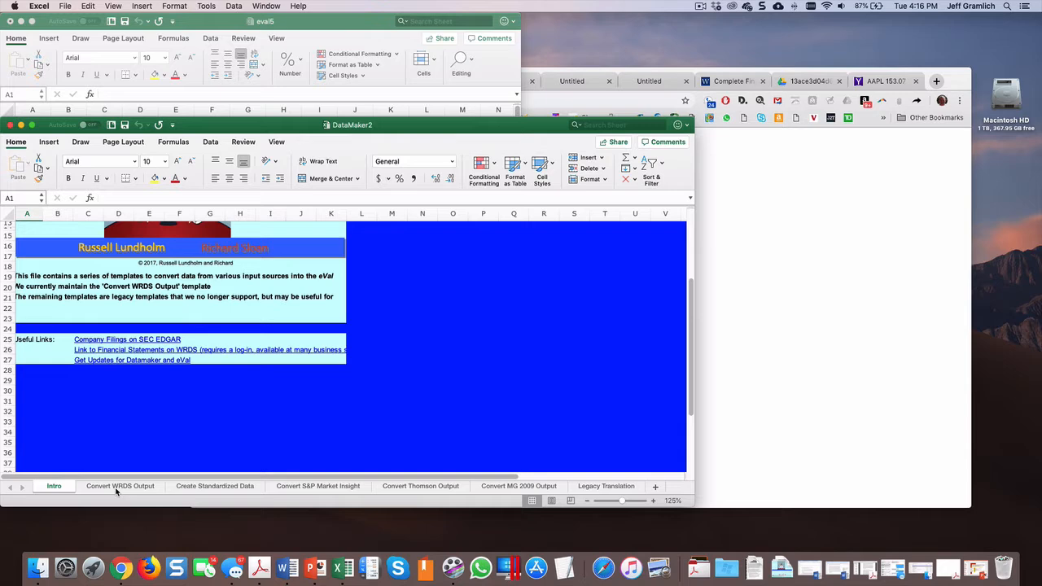
{"action": "left_click", "coordinate": [202, 486]}
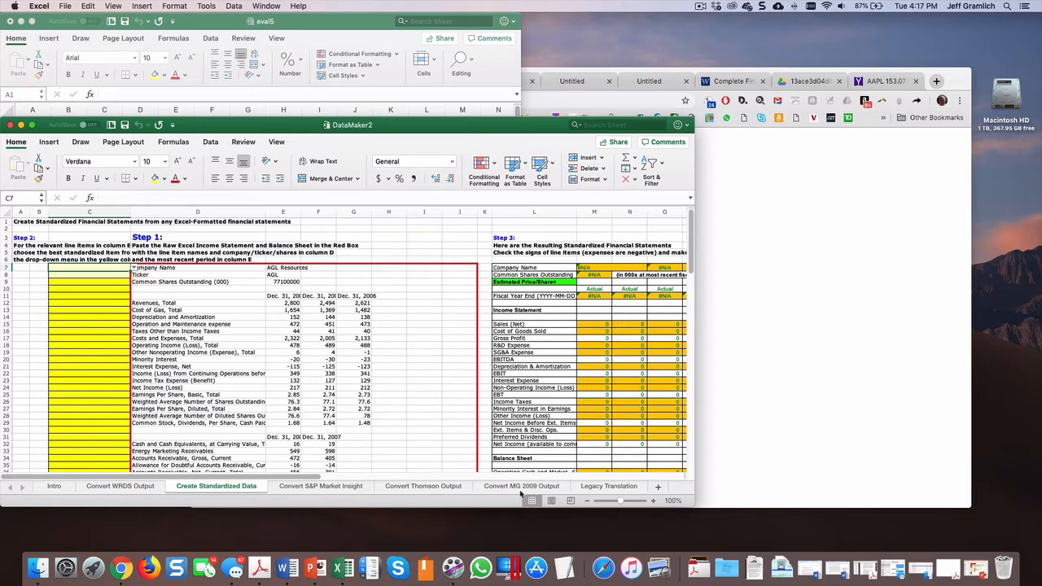
{"action": "left_click", "coordinate": [116, 488]}
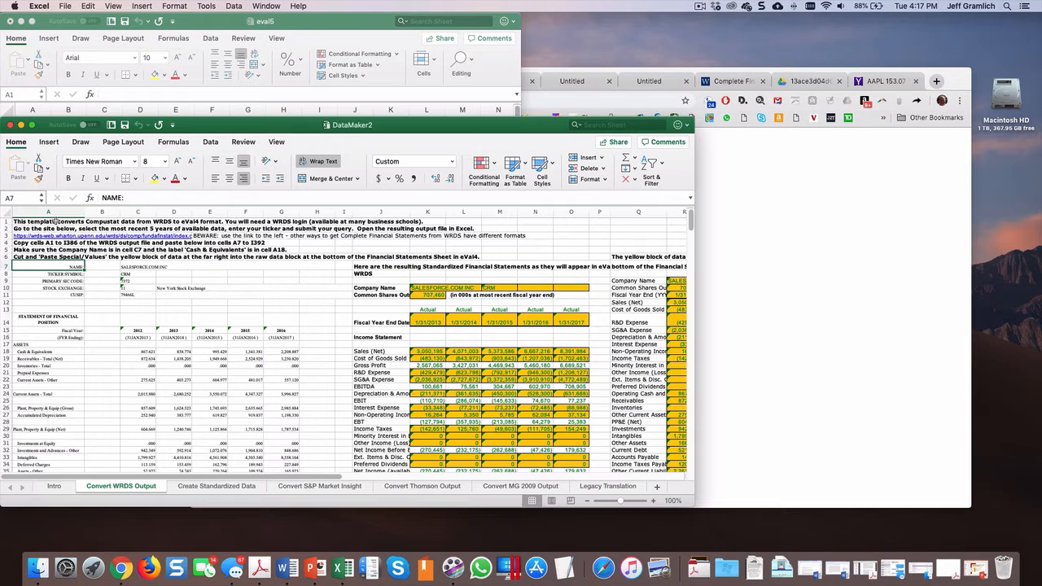
{"action": "left_click", "coordinate": [55, 221]}
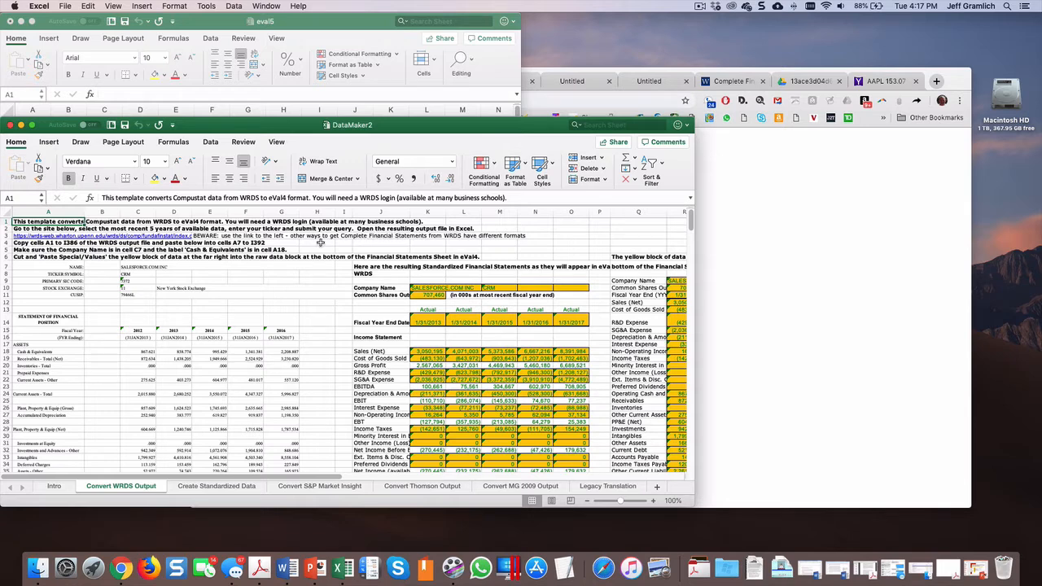
Open the WRDS Complete Financial Statements query form linked in the template instructions and set the start year to 2014
{"action": "left_click", "coordinate": [38, 237]}
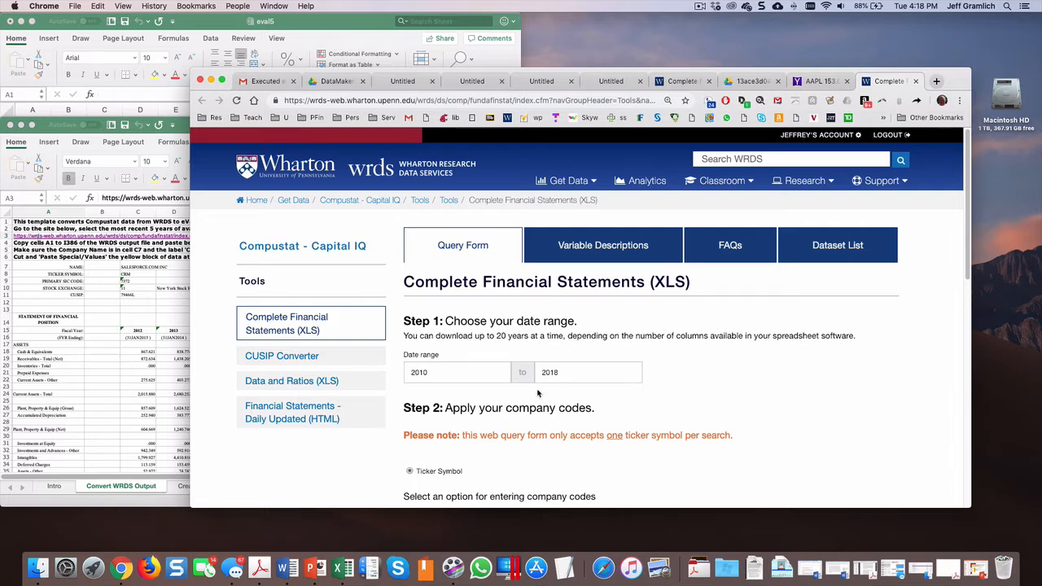
{"action": "left_click", "coordinate": [481, 376]}
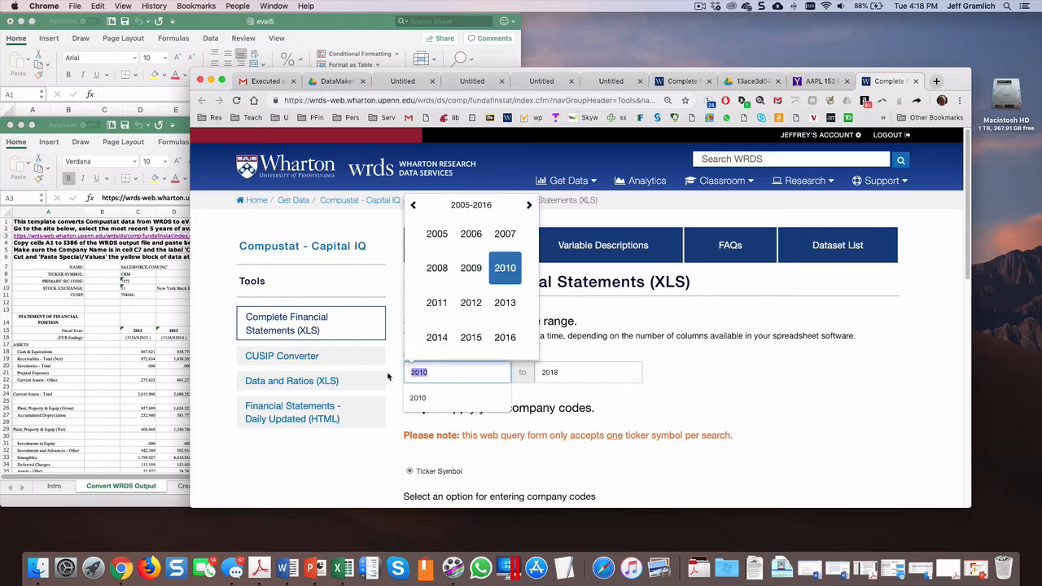
{"action": "left_click", "coordinate": [437, 340]}
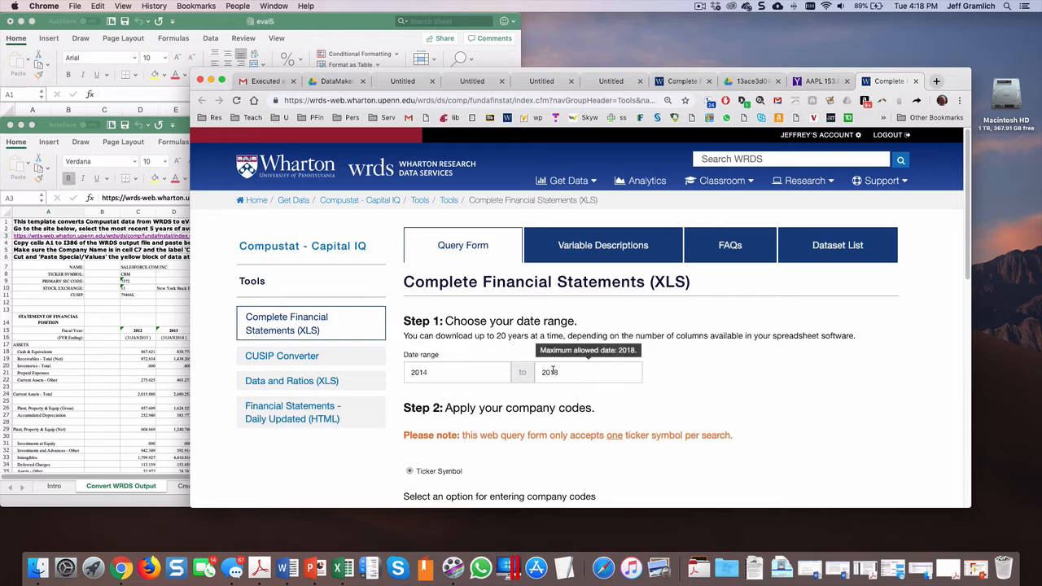
Enter aapl as the company code for the ticker symbol and submit the WRDS query
{"action": "scroll", "coordinate": [564, 397], "scroll_direction": "down", "scroll_amount": 3}
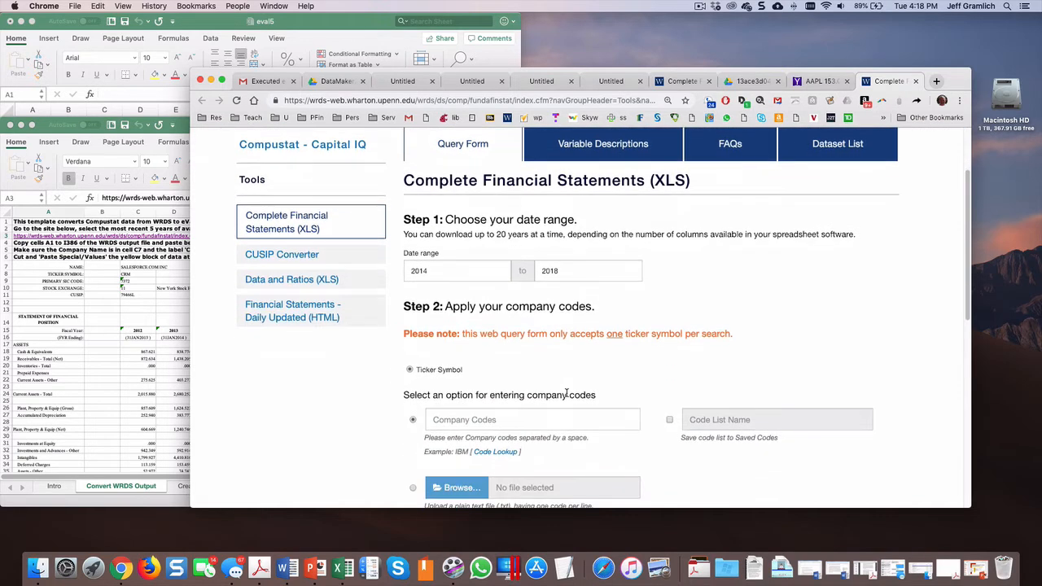
{"action": "left_click", "coordinate": [493, 420]}
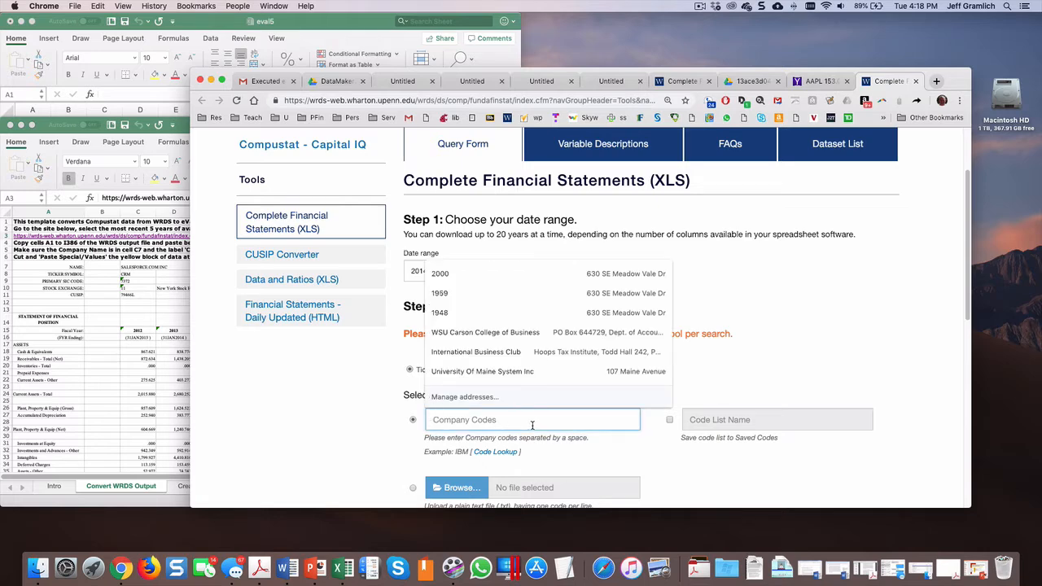
{"action": "type", "text": "aapl"}
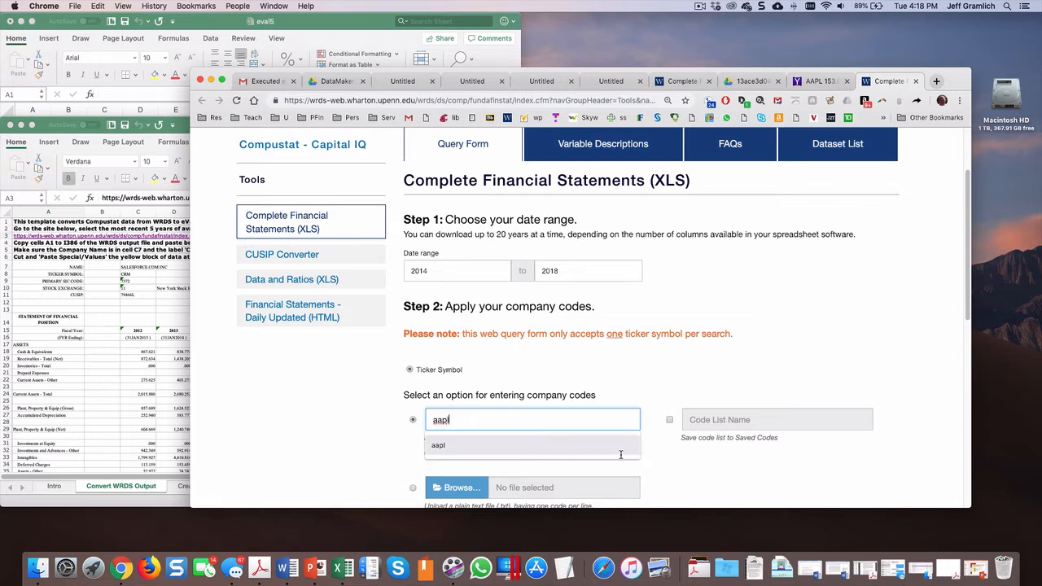
{"action": "left_click", "coordinate": [673, 461]}
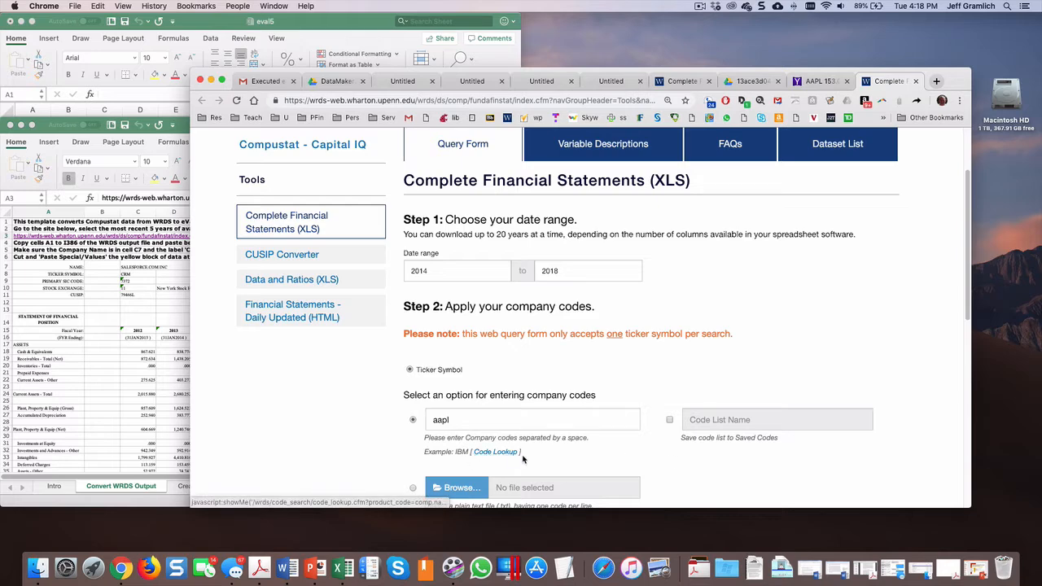
{"action": "scroll", "coordinate": [529, 457], "scroll_direction": "down", "scroll_amount": 5}
{"action": "scroll", "coordinate": [537, 456], "scroll_direction": "down", "scroll_amount": 2}
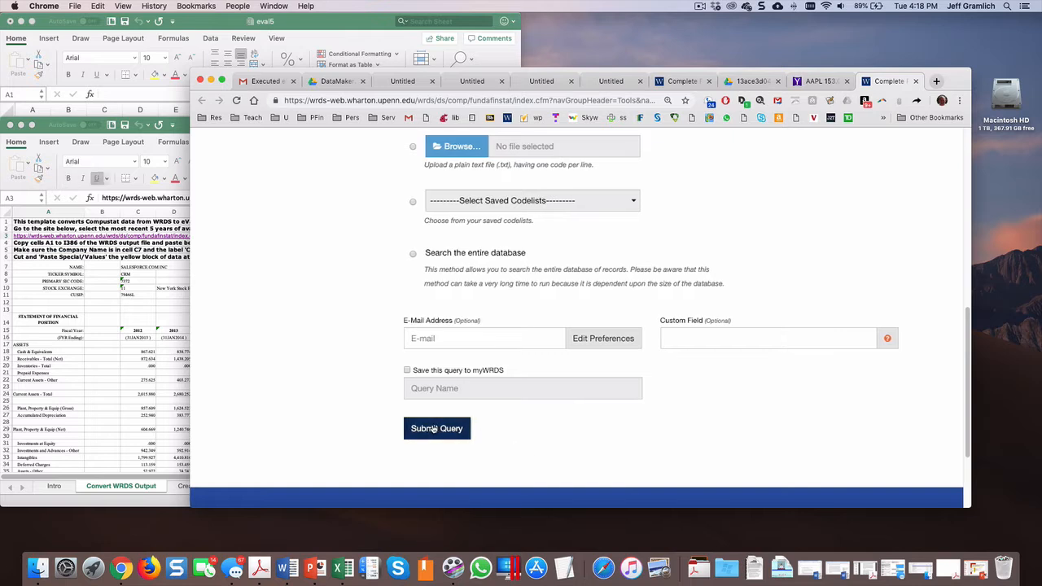
{"action": "left_click", "coordinate": [435, 428]}
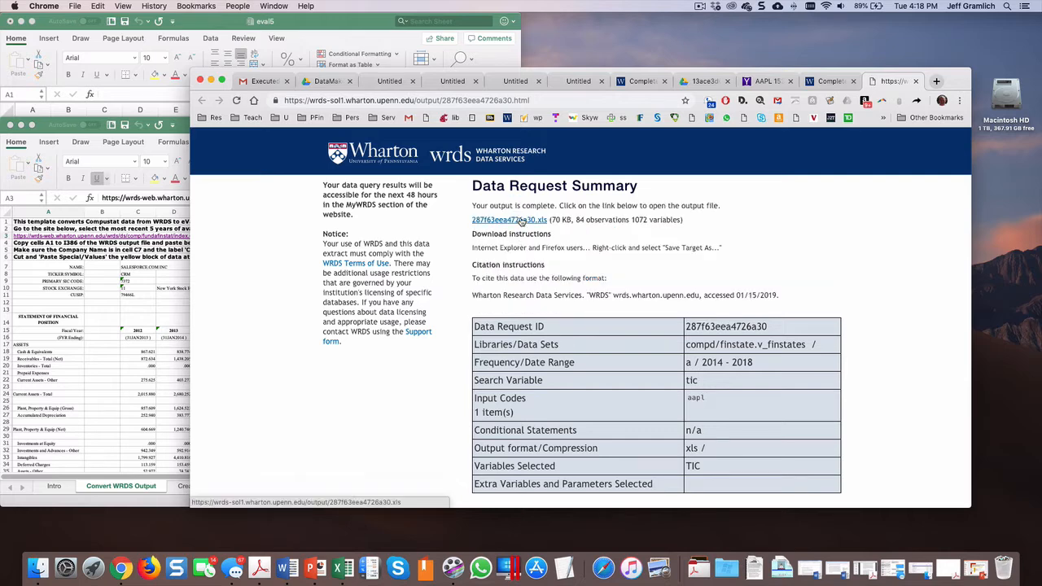
Download the query's xls output to the temp folder as apple.xls, replacing the existing file
{"action": "left_click", "coordinate": [520, 220]}
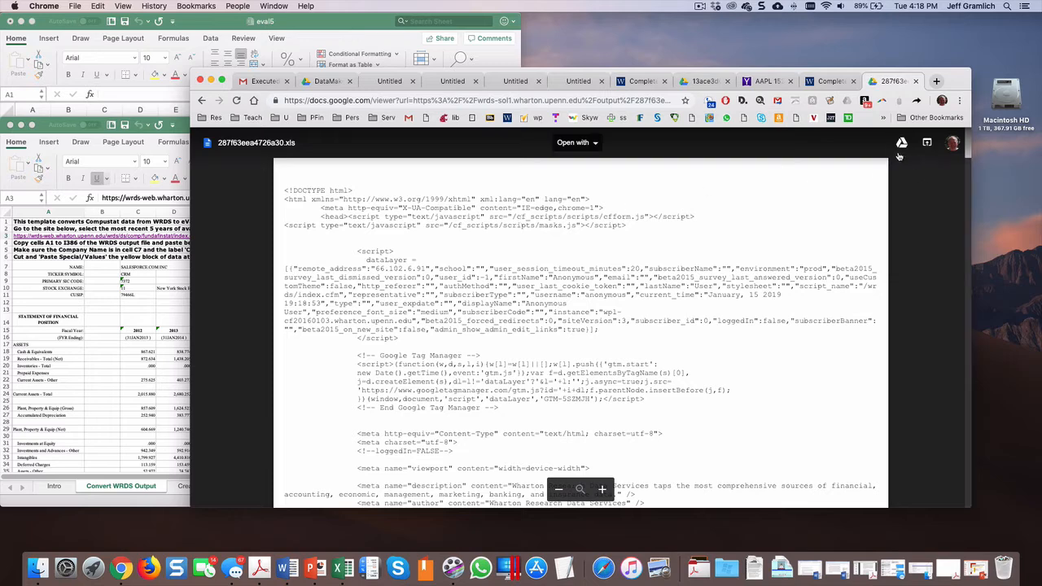
{"action": "left_click", "coordinate": [928, 144]}
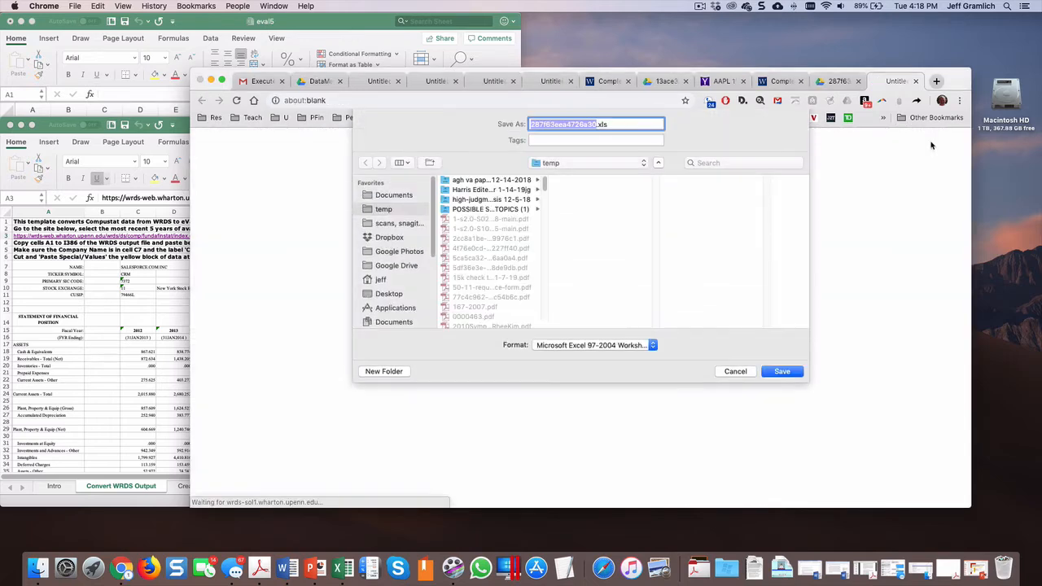
{"action": "type", "text": "apple"}
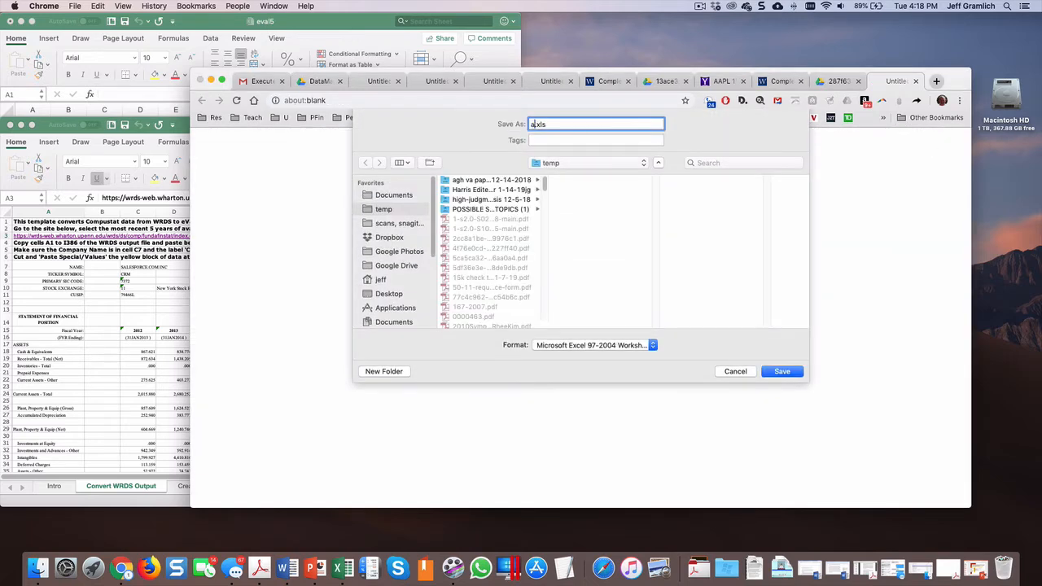
{"action": "key", "text": "Return"}
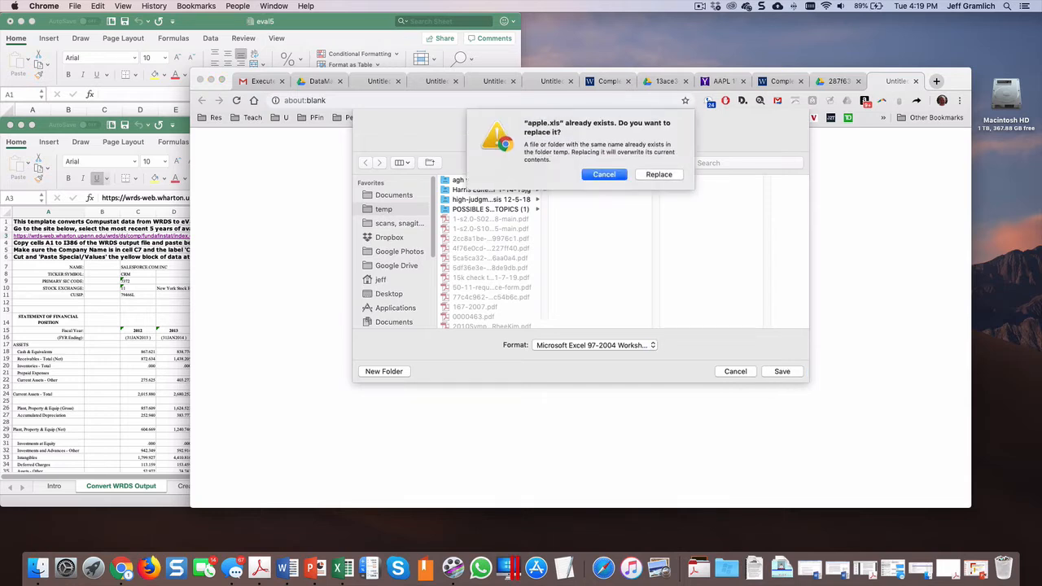
{"action": "left_click", "coordinate": [667, 175]}
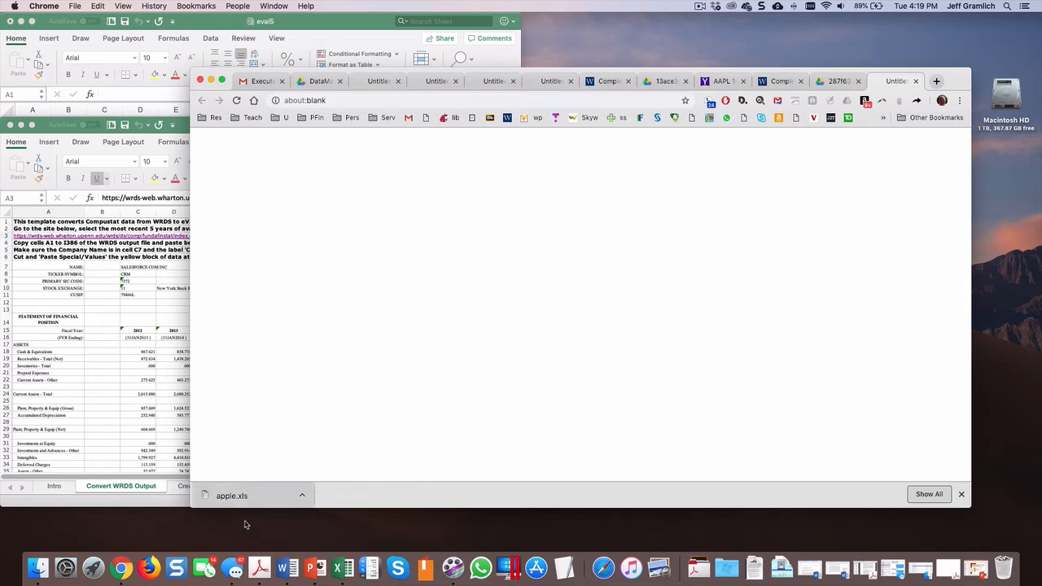
Open apple.xls in Excel despite the file format alert and move its window beside DataMaker2
{"action": "left_click", "coordinate": [236, 497]}
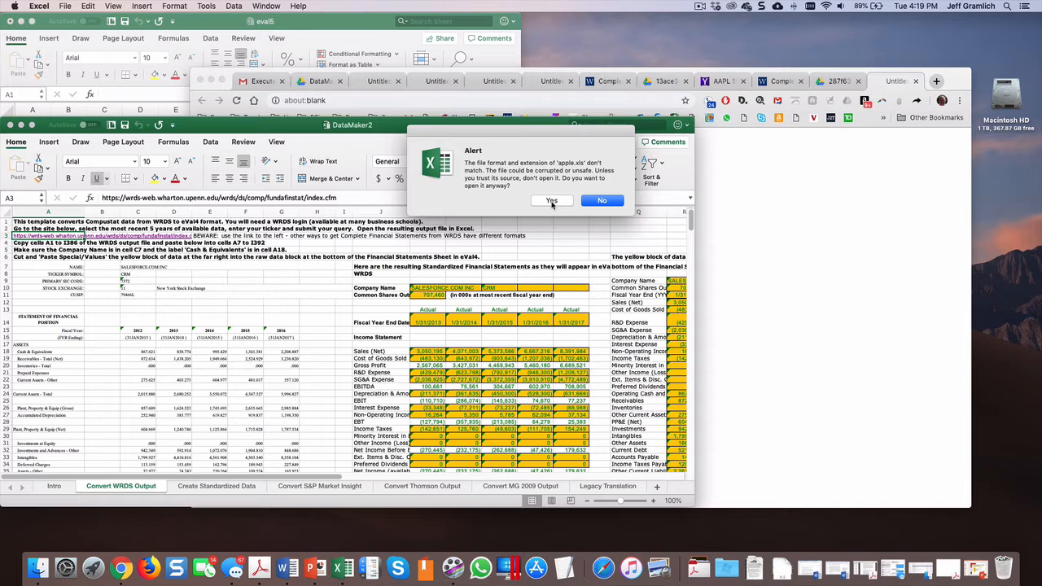
{"action": "left_click", "coordinate": [551, 202]}
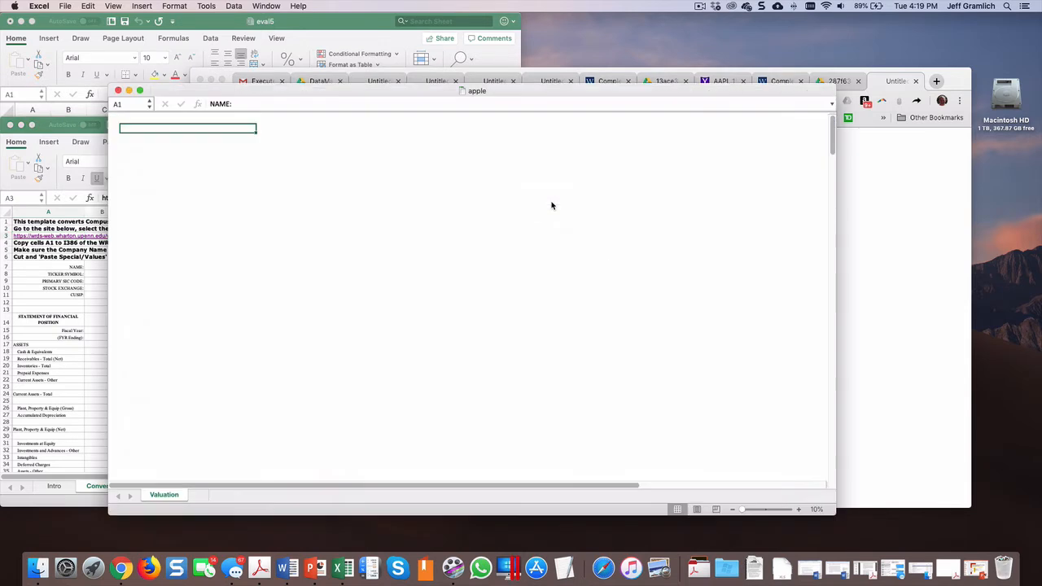
{"action": "left_click_drag", "start_coordinate": [411, 89], "coordinate": [717, 101]}
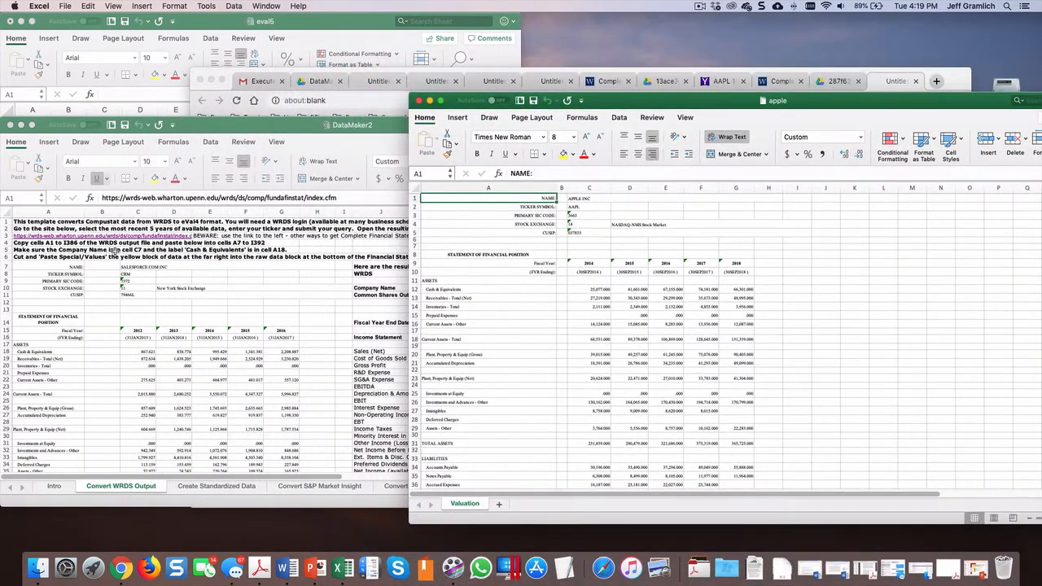
Select and copy cells A1 to I386 of the Valuation sheet in the apple workbook
{"action": "left_click", "coordinate": [45, 238]}
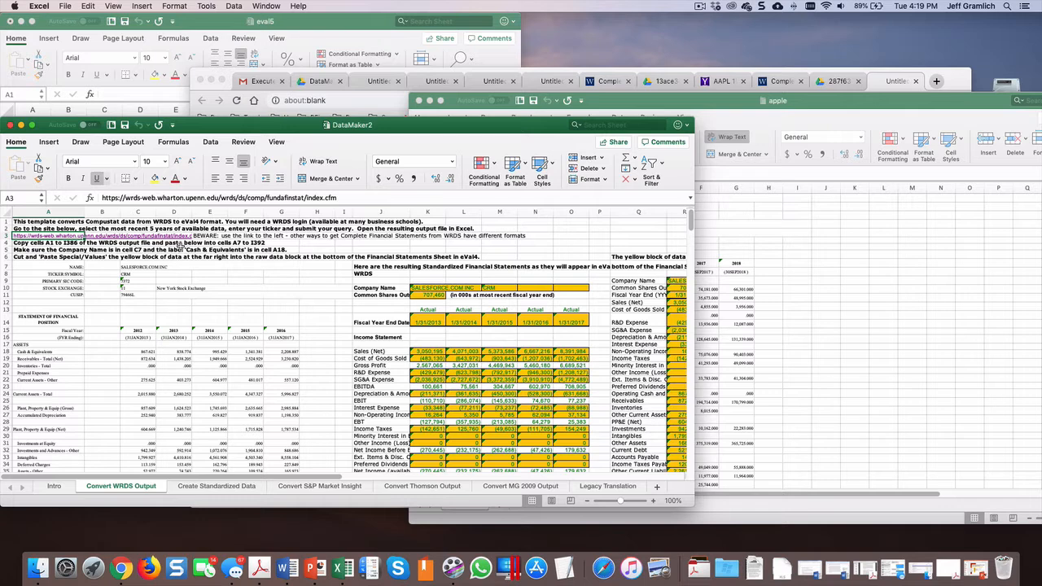
{"action": "left_click", "coordinate": [794, 287]}
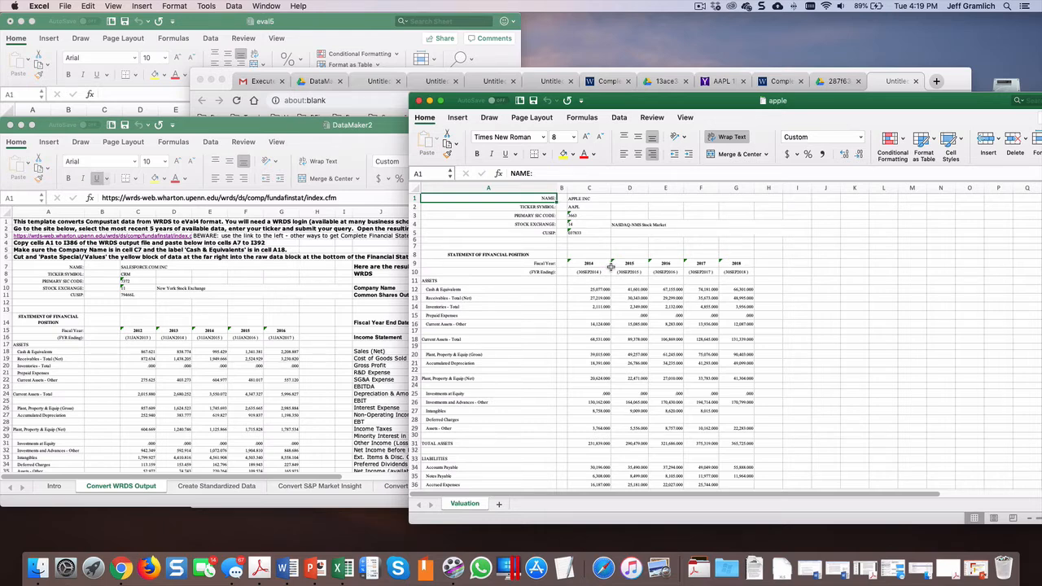
{"action": "key", "text": "shift+Right"}
{"action": "key", "text": "shift+Right"}
{"action": "key", "text": "shift+Right"}
{"action": "key", "text": "shift+Right"}
{"action": "key", "text": "shift+Right"}
{"action": "key", "text": "shift+Right"}
{"action": "key", "text": "shift+Right"}
{"action": "key", "text": "shift+Right"}
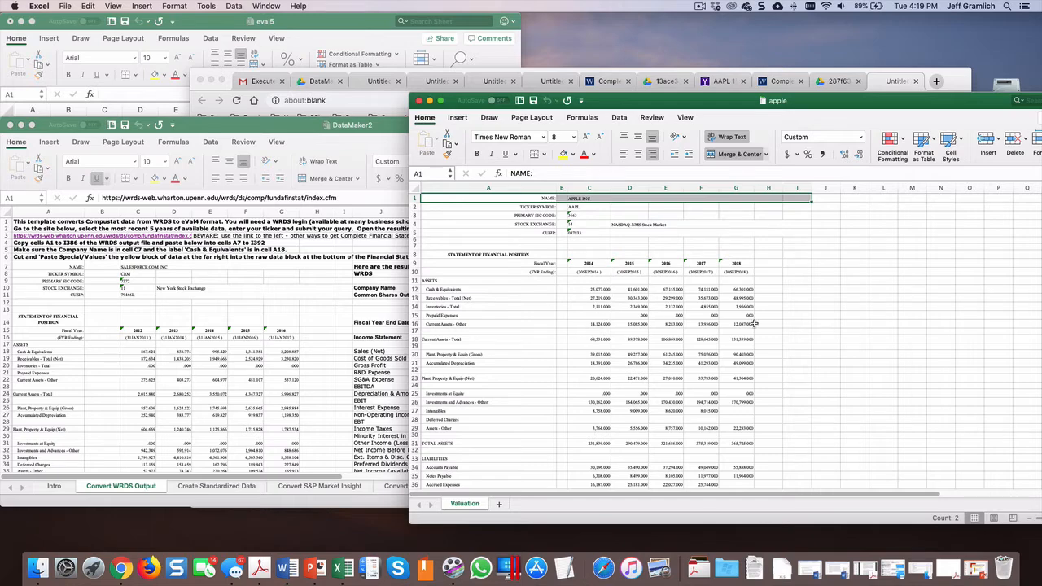
{"action": "scroll", "coordinate": [754, 324], "scroll_direction": "down", "scroll_amount": 20}
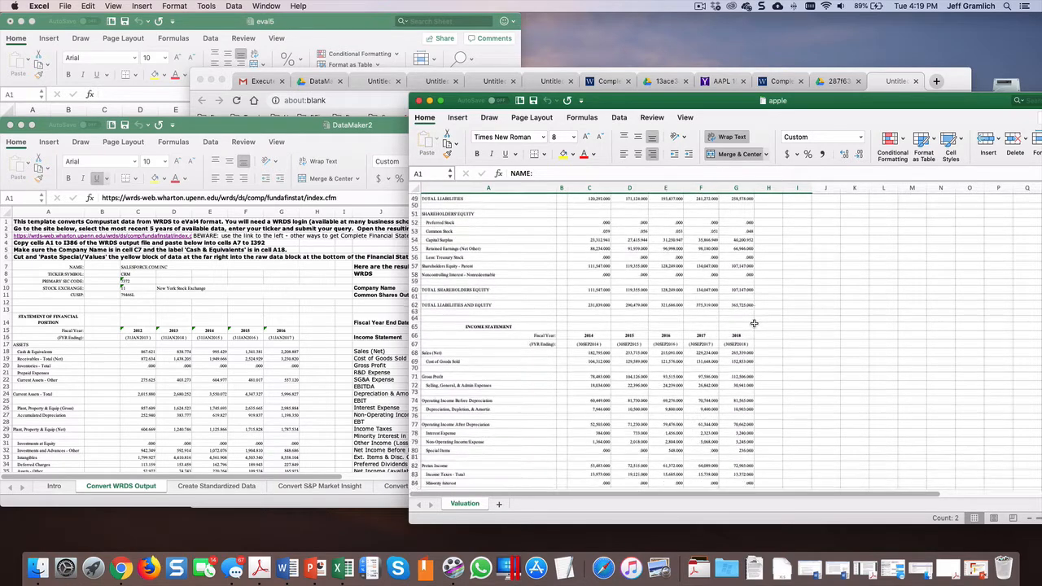
{"action": "scroll", "coordinate": [755, 324], "scroll_direction": "down", "scroll_amount": 20}
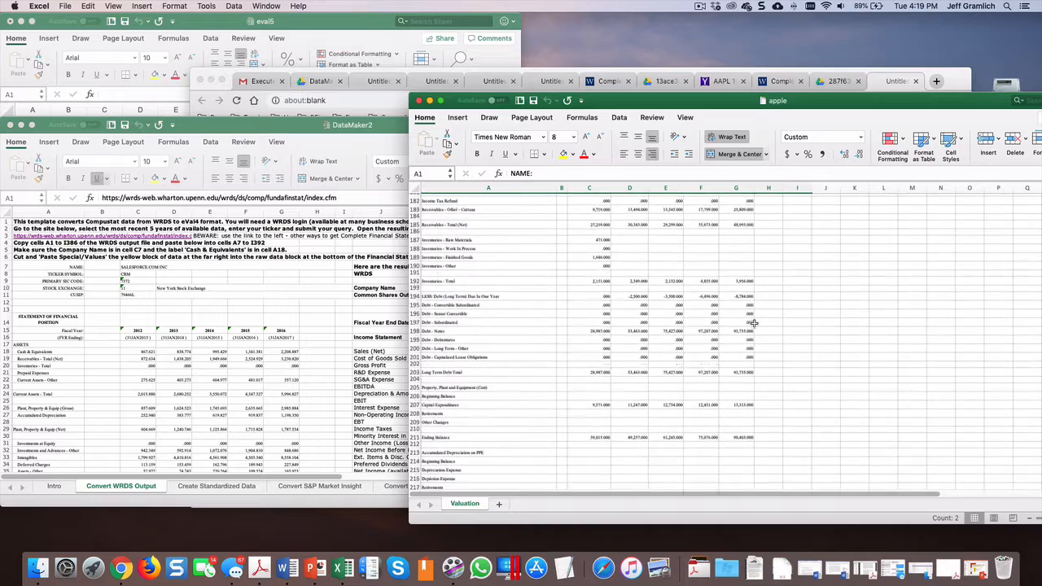
{"action": "scroll", "coordinate": [755, 324], "scroll_direction": "down", "scroll_amount": 20}
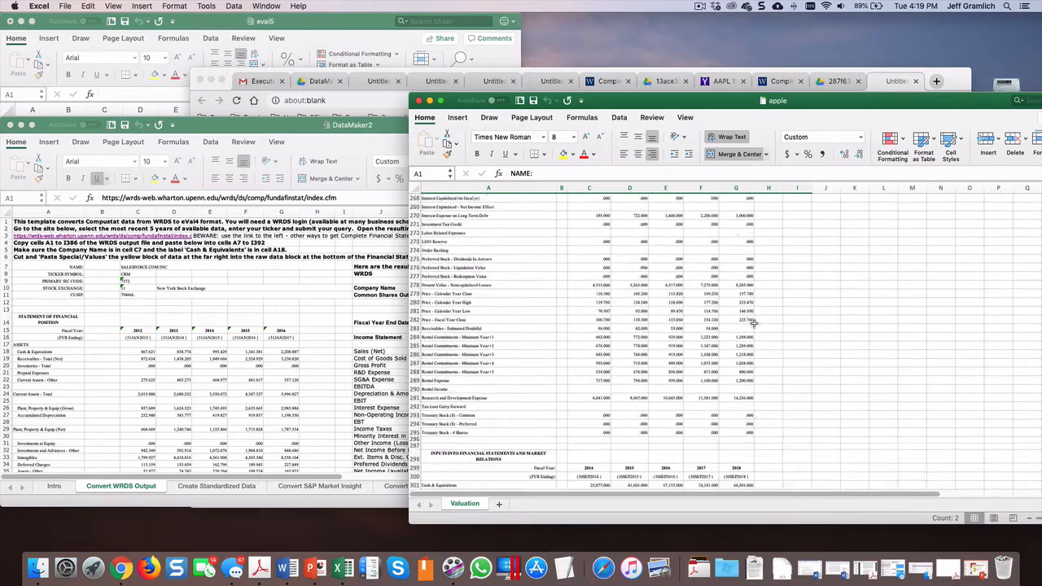
{"action": "scroll", "coordinate": [754, 324], "scroll_direction": "down", "scroll_amount": 20}
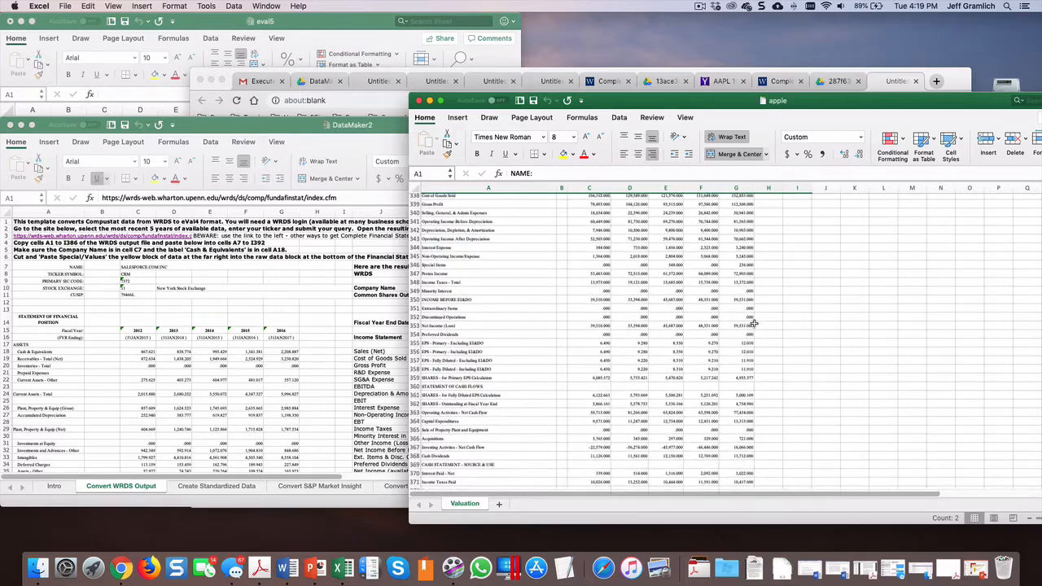
{"action": "scroll", "coordinate": [754, 324], "scroll_direction": "down", "scroll_amount": 4}
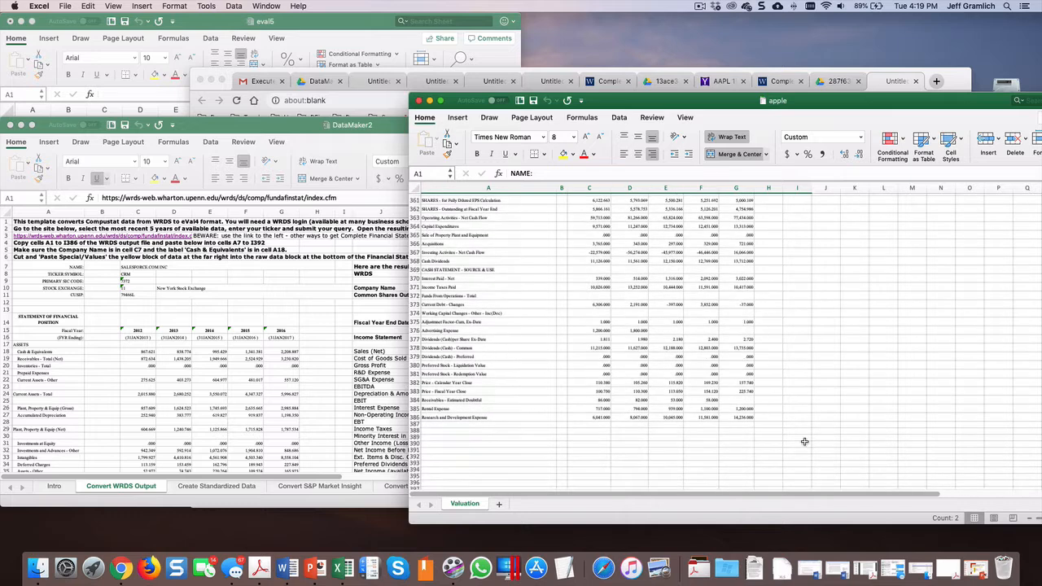
{"action": "left_click", "coordinate": [794, 416], "text": "shift"}
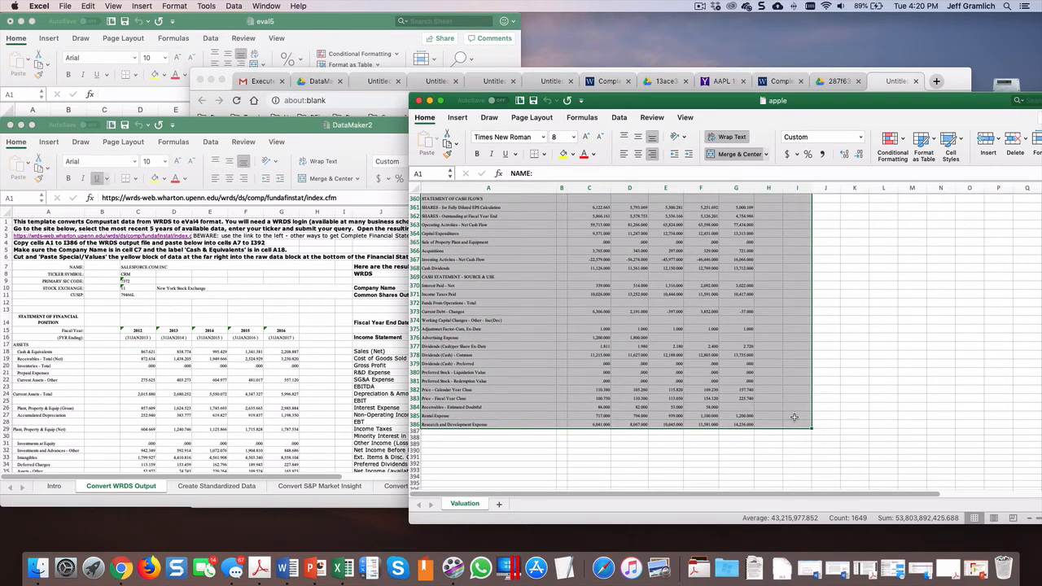
{"action": "key", "text": "super+c"}
{"action": "scroll", "coordinate": [794, 417], "scroll_direction": "up", "scroll_amount": 20}
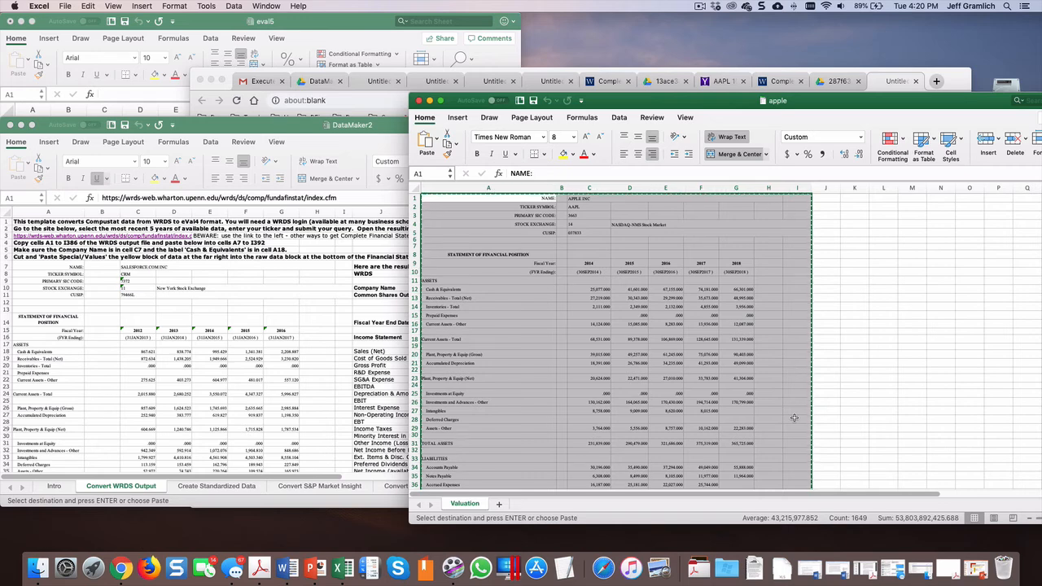
Paste the copied WRDS data into the Convert WRDS Output sheet of DataMaker2 starting at cell A7
{"action": "left_click", "coordinate": [210, 308]}
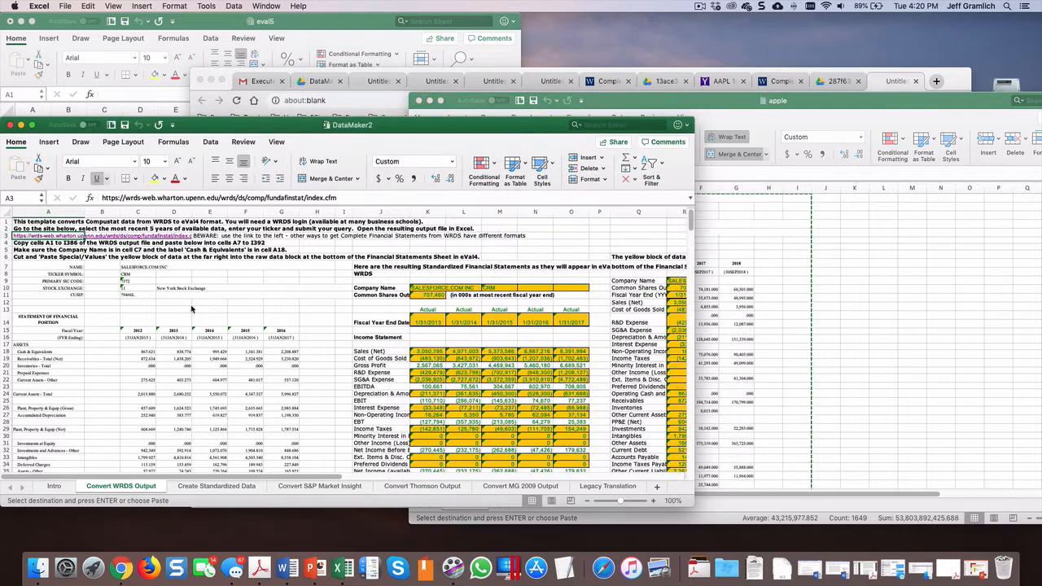
{"action": "left_click", "coordinate": [61, 265]}
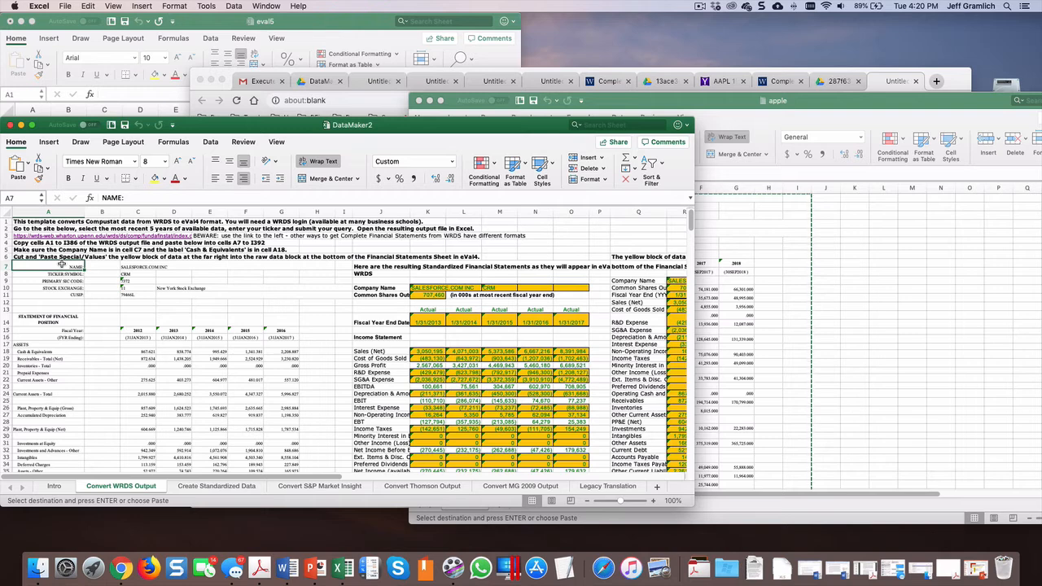
{"action": "key", "text": "super+v"}
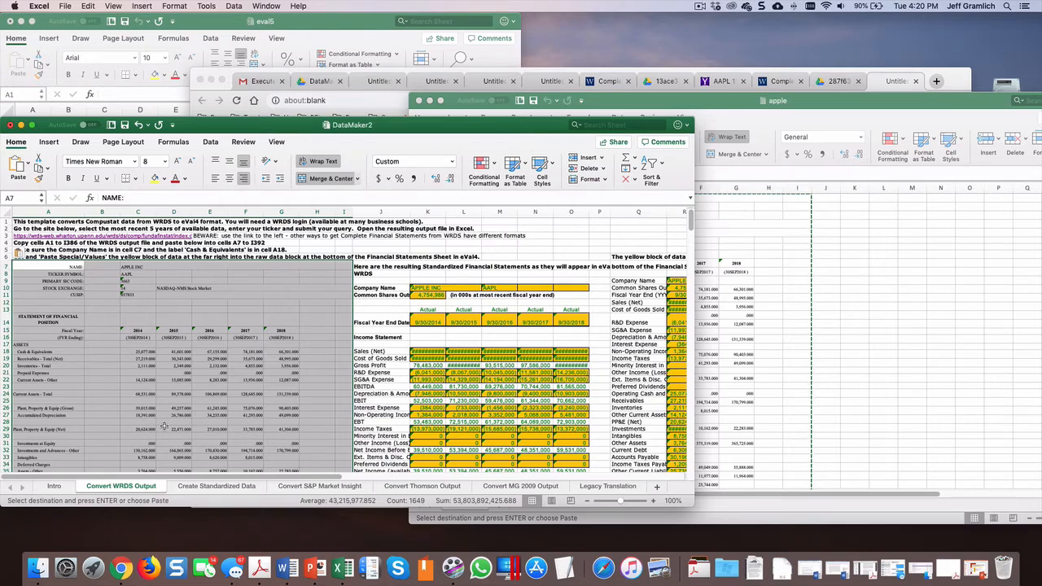
Widen column K of the standardized financial statements slightly on the Convert WRDS Output sheet
{"action": "scroll", "coordinate": [164, 426], "scroll_direction": "down", "scroll_amount": 10}
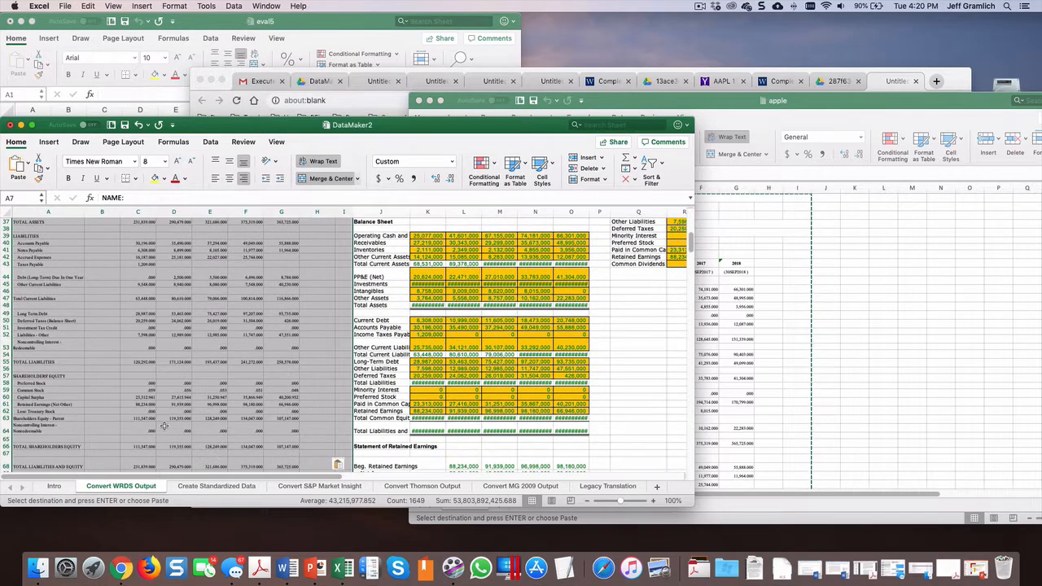
{"action": "scroll", "coordinate": [164, 426], "scroll_direction": "down", "scroll_amount": 3}
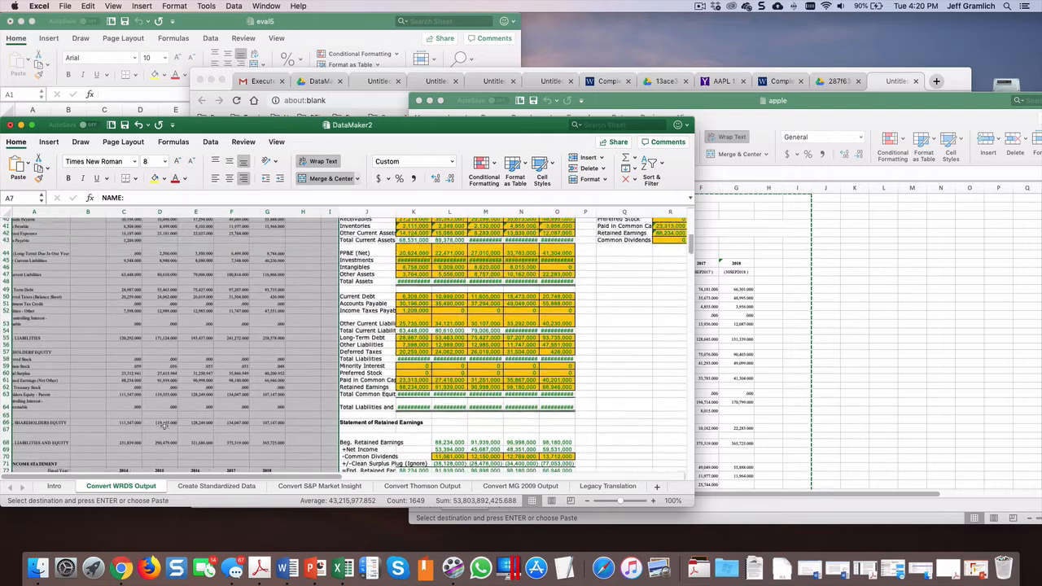
{"action": "scroll", "coordinate": [164, 425], "scroll_direction": "up", "scroll_amount": 4}
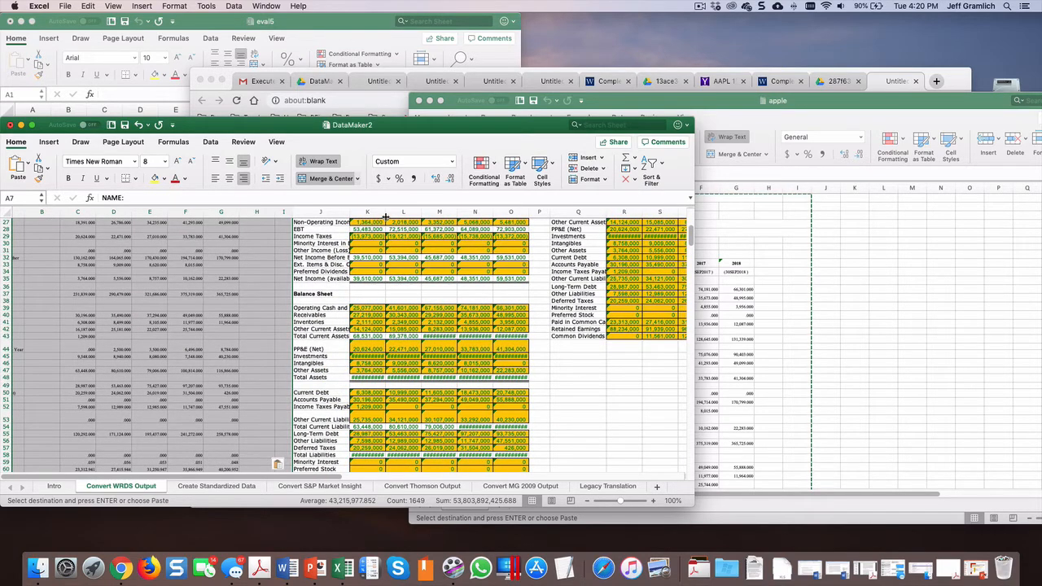
{"action": "left_click_drag", "start_coordinate": [384, 214], "coordinate": [387, 213]}
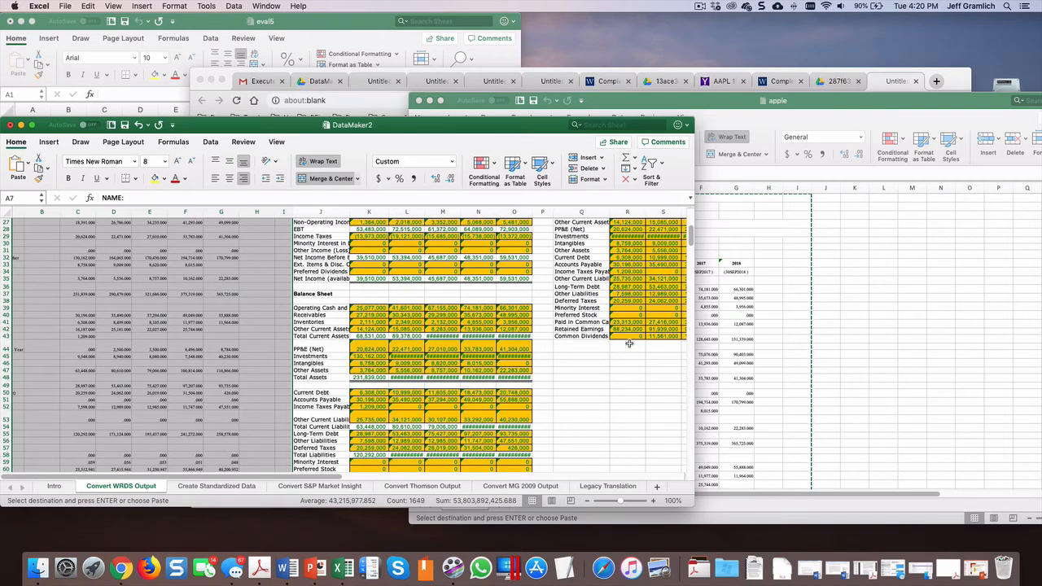
Copy the yellow raw data block R9:V43, from Company Name down to Common Dividends, in DataMaker2
{"action": "scroll", "coordinate": [641, 411], "scroll_direction": "up", "scroll_amount": 10}
{"action": "scroll", "coordinate": [635, 408], "scroll_direction": "right", "scroll_amount": 5}
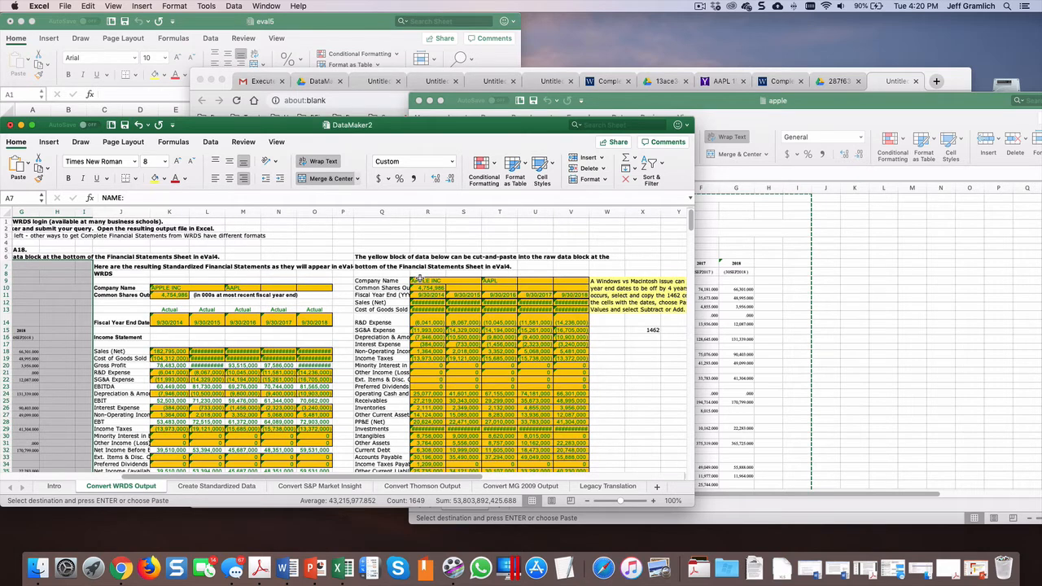
{"action": "left_click", "coordinate": [418, 281]}
{"action": "left_click_drag", "start_coordinate": [418, 281], "coordinate": [563, 456]}
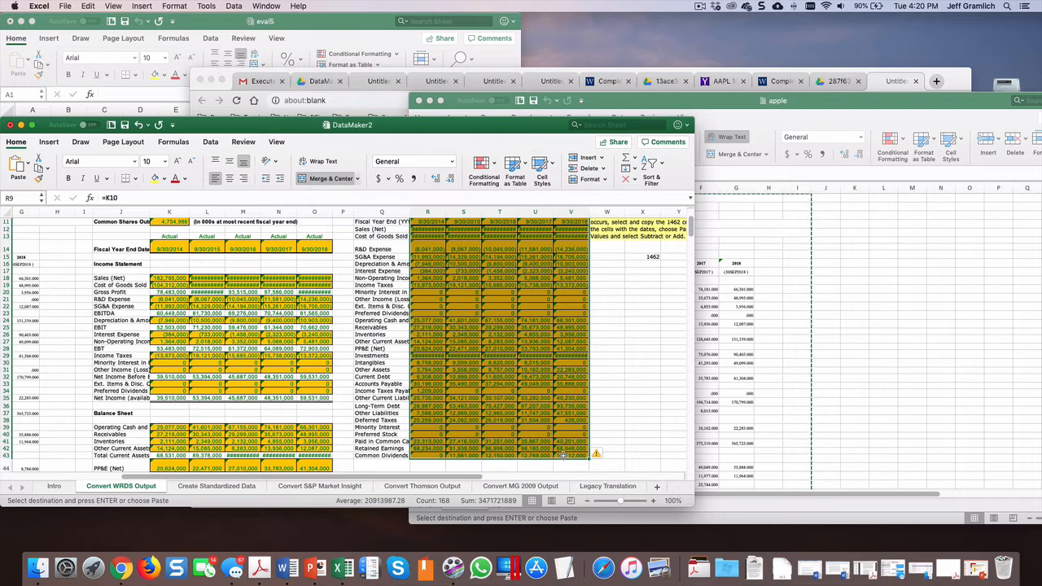
{"action": "scroll", "coordinate": [563, 456], "scroll_direction": "up", "scroll_amount": 5}
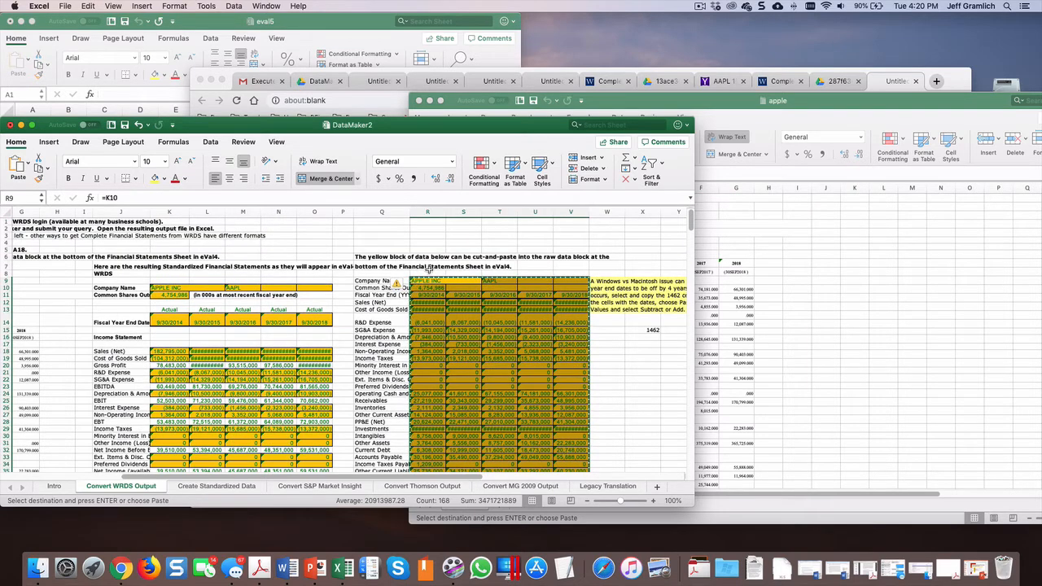
Paste the copied block as Values Only into the Raw Data Inputs section of eval5's Financial Statements sheet, starting at cell B82
{"action": "left_click", "coordinate": [300, 24]}
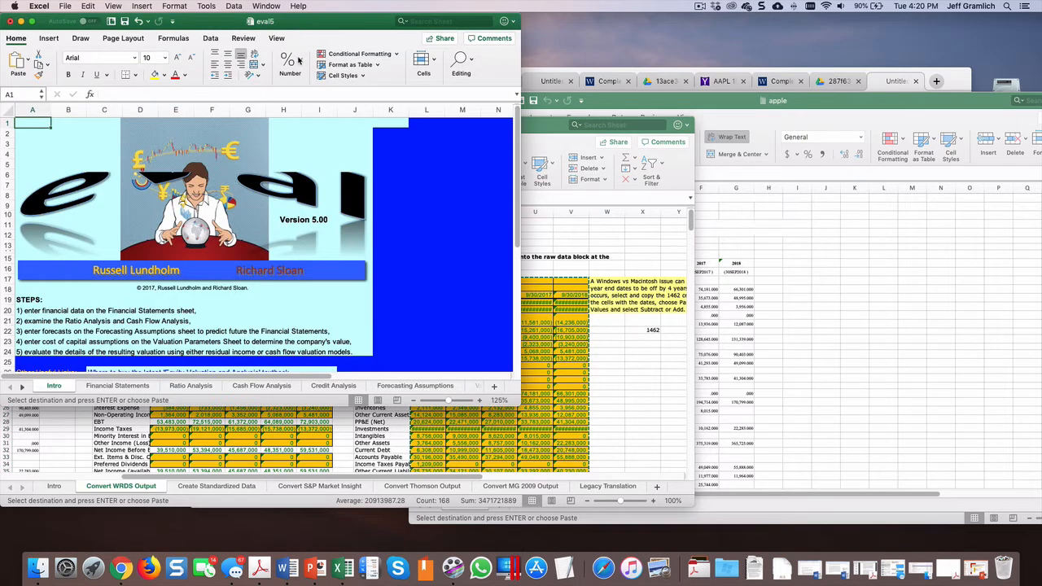
{"action": "left_click", "coordinate": [106, 388]}
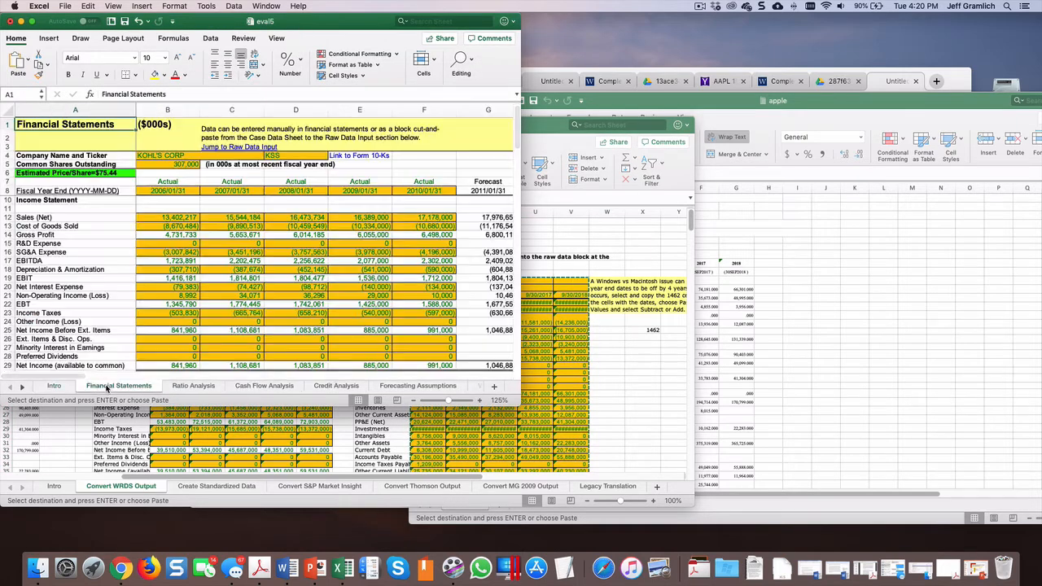
{"action": "scroll", "coordinate": [238, 316], "scroll_direction": "down", "scroll_amount": 9}
{"action": "scroll", "coordinate": [239, 316], "scroll_direction": "down", "scroll_amount": 10}
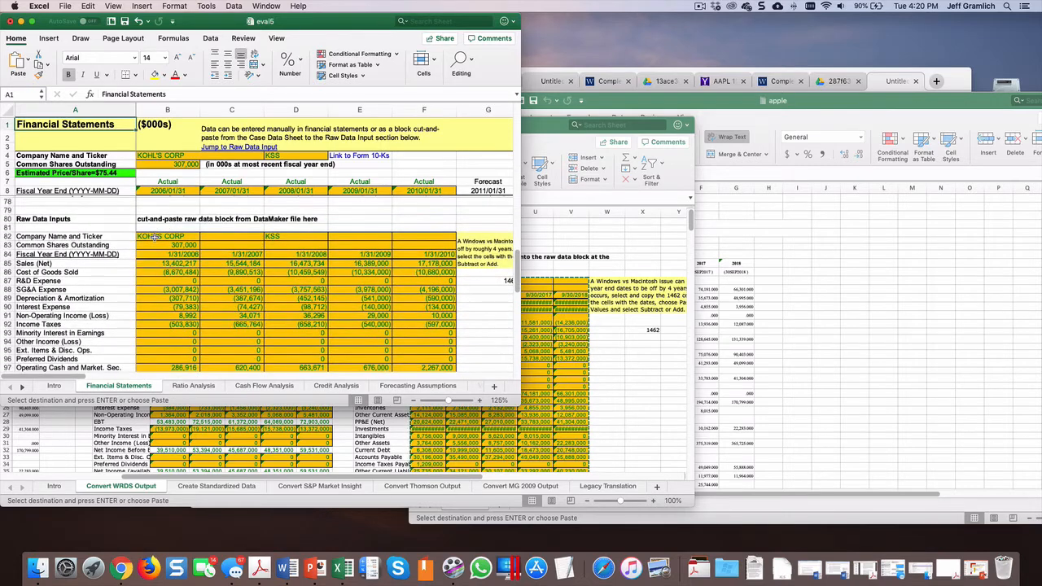
{"action": "left_click", "coordinate": [156, 236]}
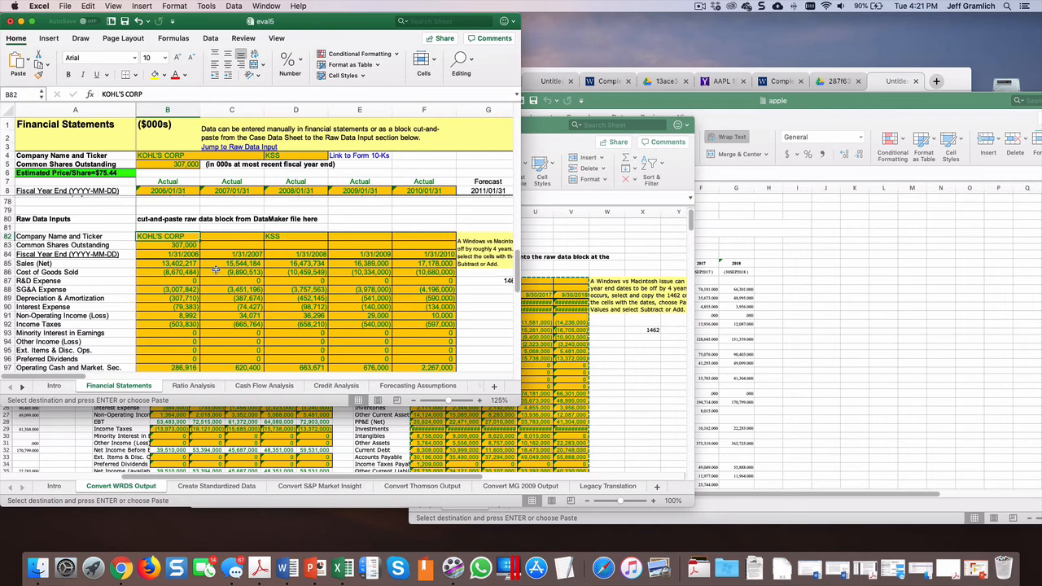
{"action": "key", "text": "super+v"}
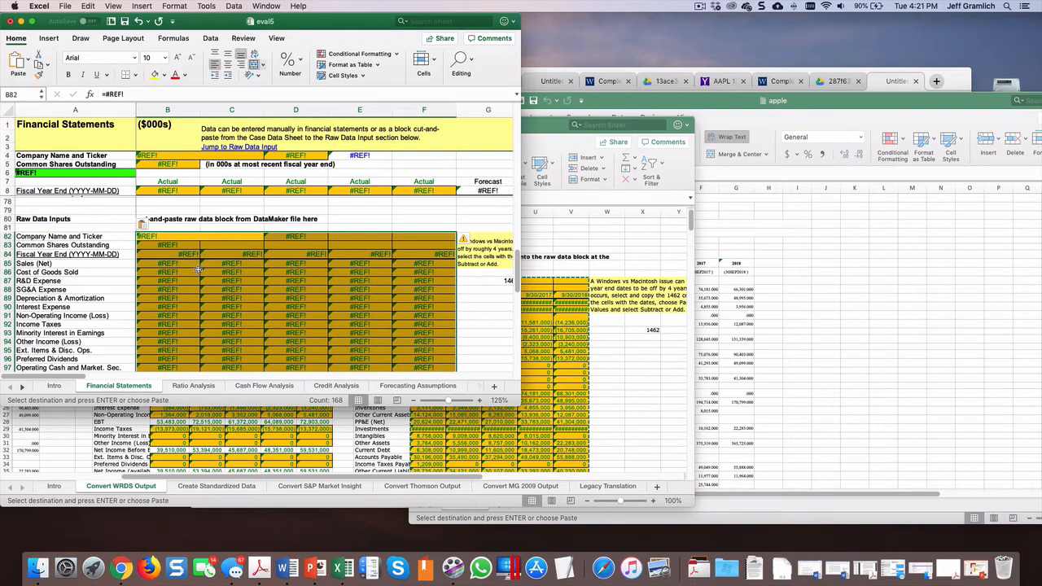
{"action": "left_click", "coordinate": [145, 225]}
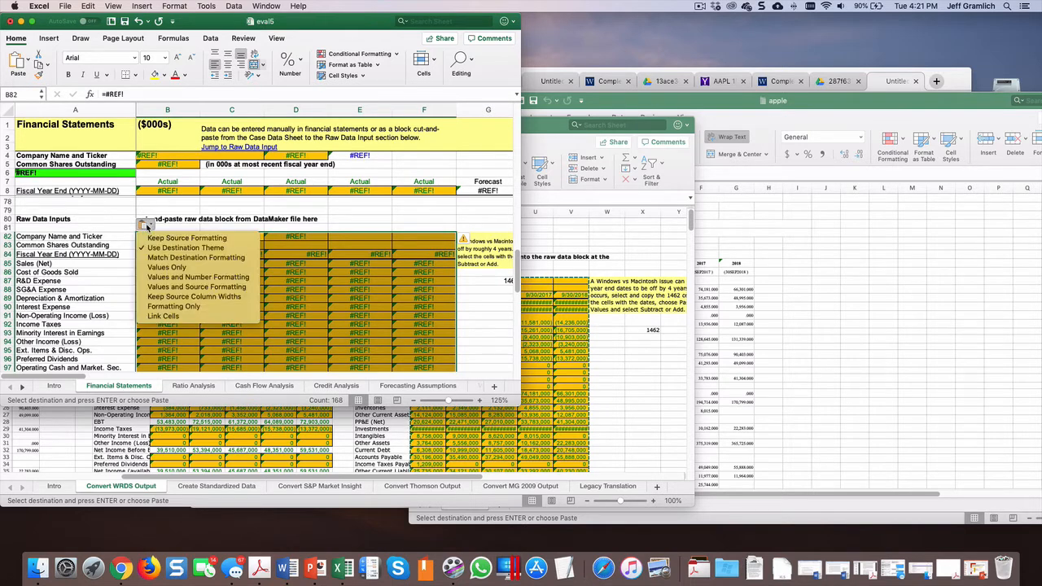
{"action": "left_click", "coordinate": [148, 268]}
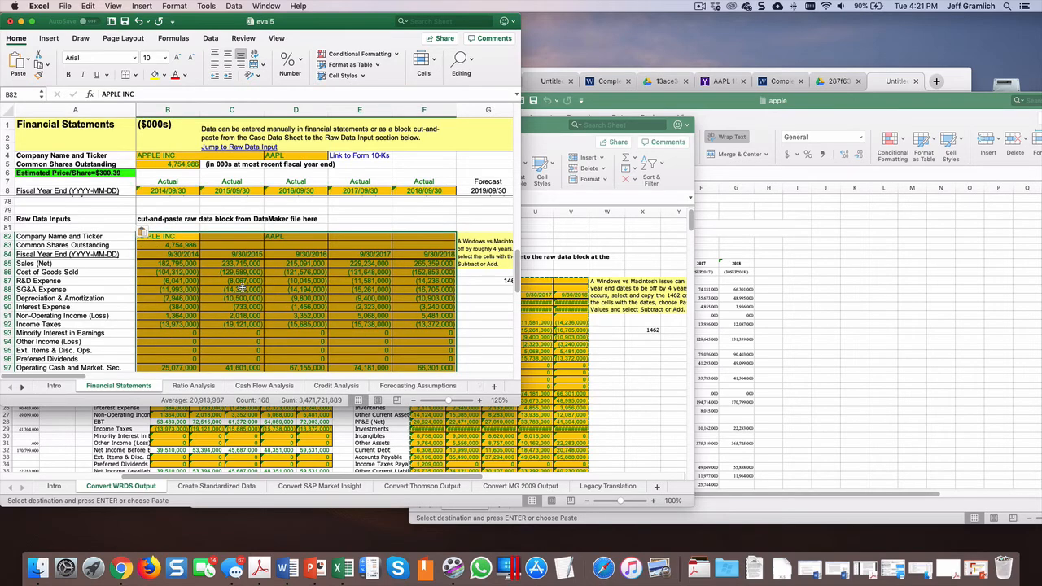
Examine the actual and forecast income statement, balance sheet and retained earnings for Apple on the Financial Statements sheet
{"action": "scroll", "coordinate": [257, 290], "scroll_direction": "right", "scroll_amount": 4}
{"action": "scroll", "coordinate": [257, 290], "scroll_direction": "up", "scroll_amount": 3}
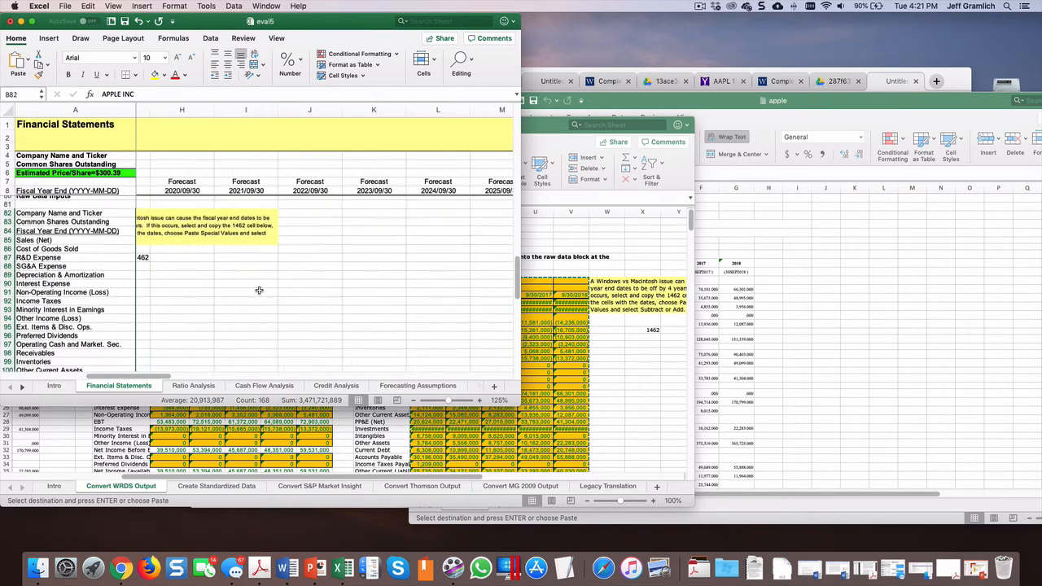
{"action": "scroll", "coordinate": [257, 289], "scroll_direction": "up", "scroll_amount": 10}
{"action": "scroll", "coordinate": [258, 289], "scroll_direction": "left", "scroll_amount": 3}
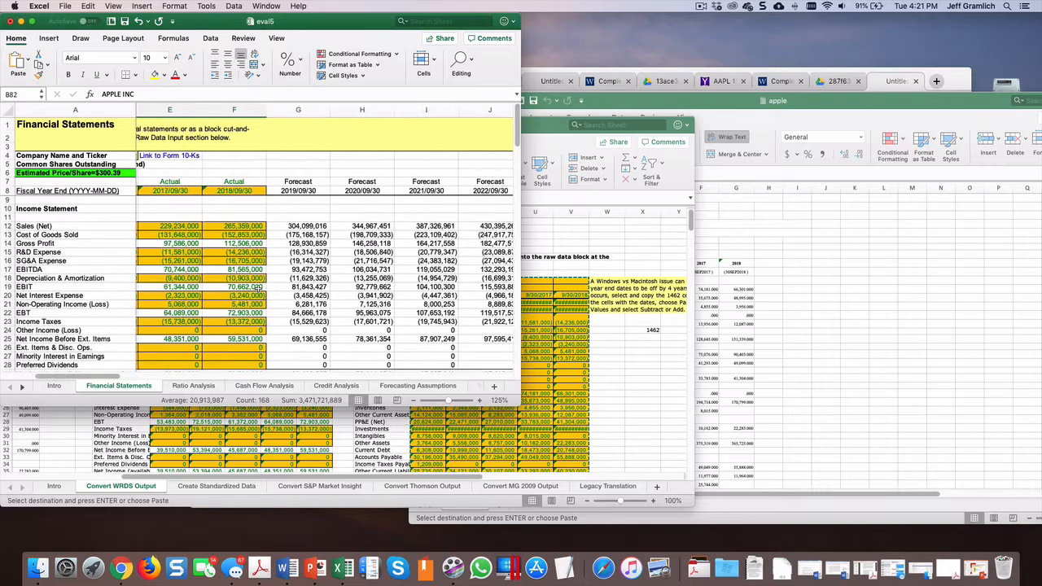
{"action": "scroll", "coordinate": [257, 286], "scroll_direction": "left", "scroll_amount": 1}
{"action": "scroll", "coordinate": [256, 286], "scroll_direction": "down", "scroll_amount": 4}
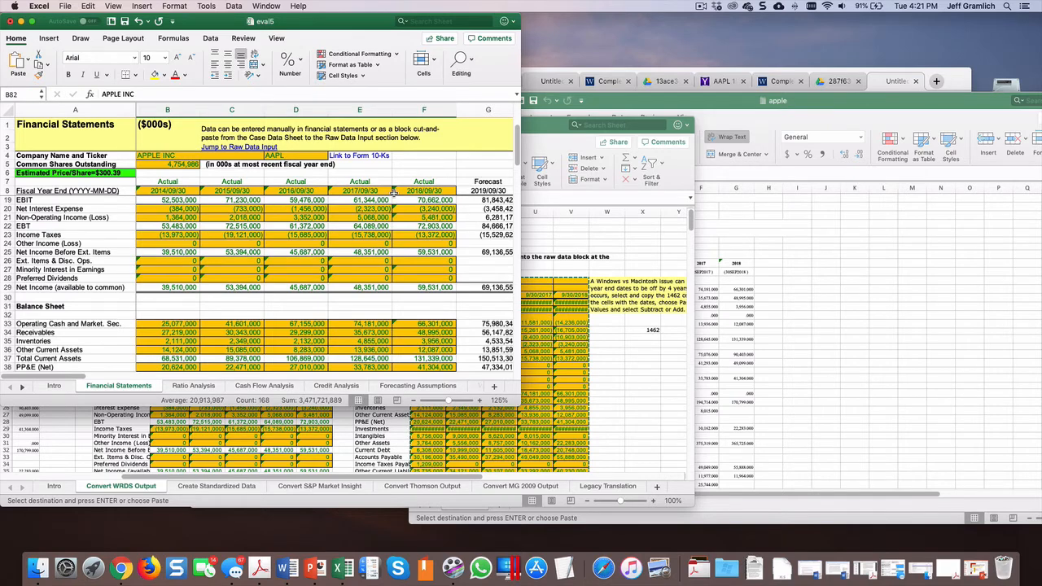
{"action": "scroll", "coordinate": [392, 274], "scroll_direction": "down", "scroll_amount": 6}
{"action": "scroll", "coordinate": [398, 272], "scroll_direction": "right", "scroll_amount": 1}
{"action": "scroll", "coordinate": [398, 271], "scroll_direction": "right", "scroll_amount": 1}
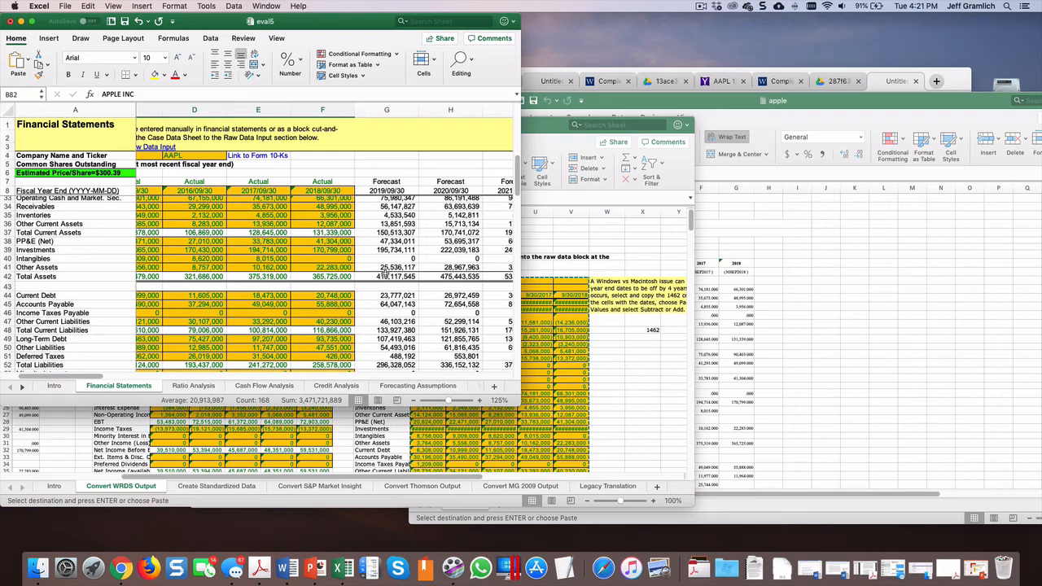
{"action": "scroll", "coordinate": [385, 274], "scroll_direction": "down", "scroll_amount": 4}
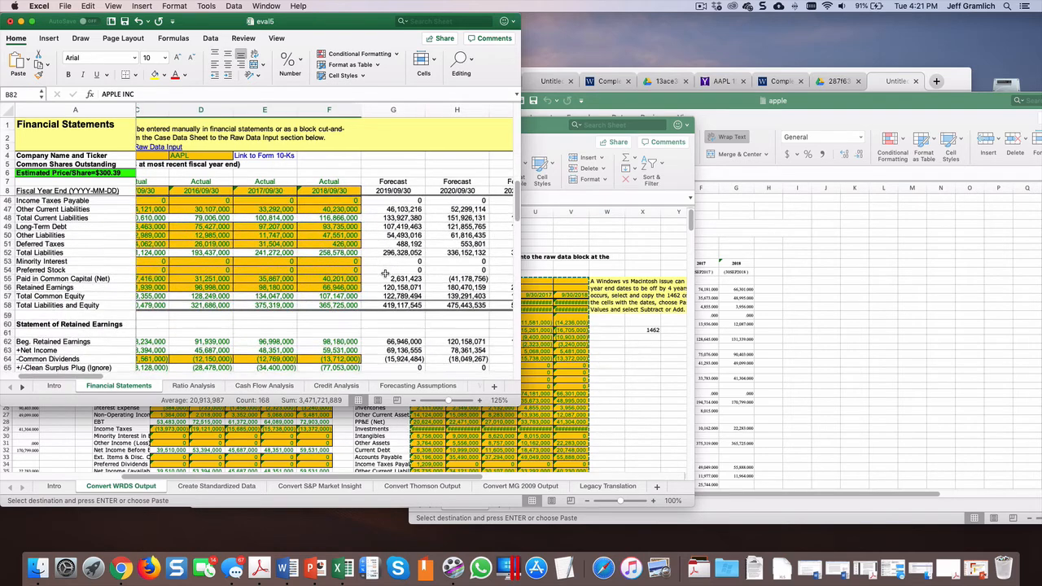
{"action": "scroll", "coordinate": [382, 275], "scroll_direction": "left", "scroll_amount": 2}
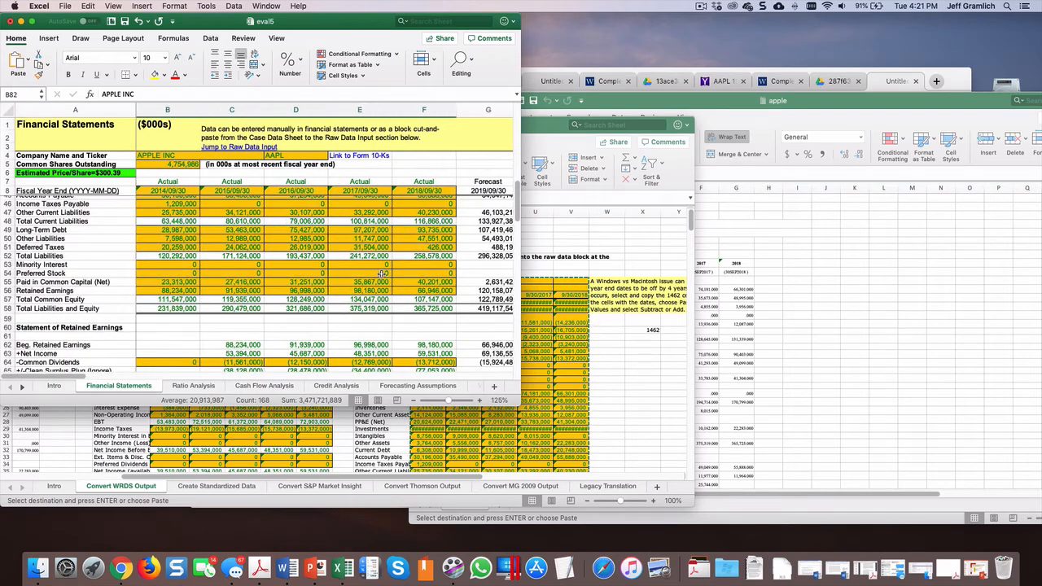
Inspect the Estimated Price/Share cell A6 and the Values for Dupont Analysis and Valuation section
{"action": "left_click", "coordinate": [109, 173]}
{"action": "key", "text": "super+c"}
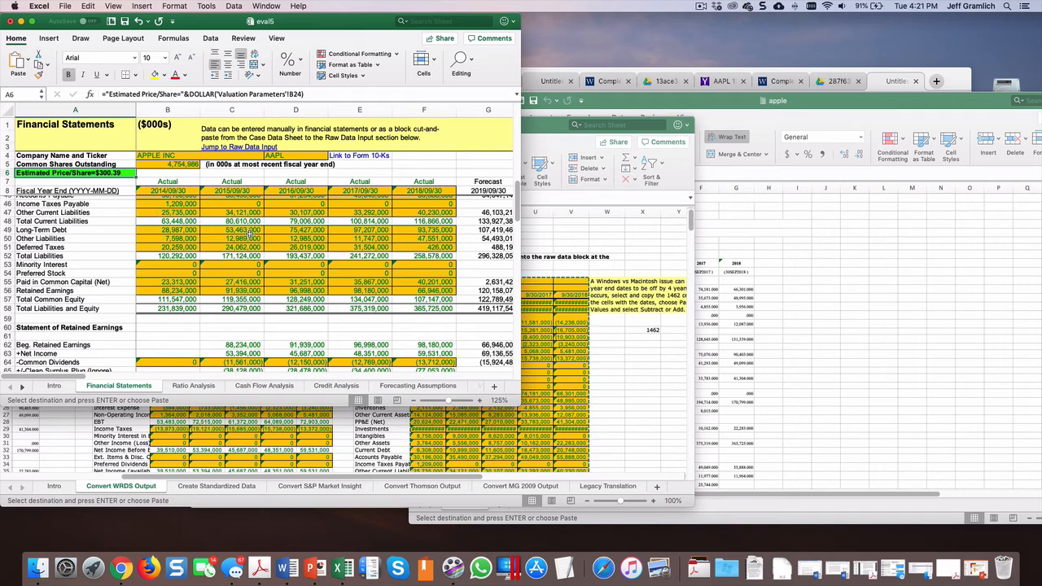
{"action": "scroll", "coordinate": [249, 233], "scroll_direction": "down", "scroll_amount": 6}
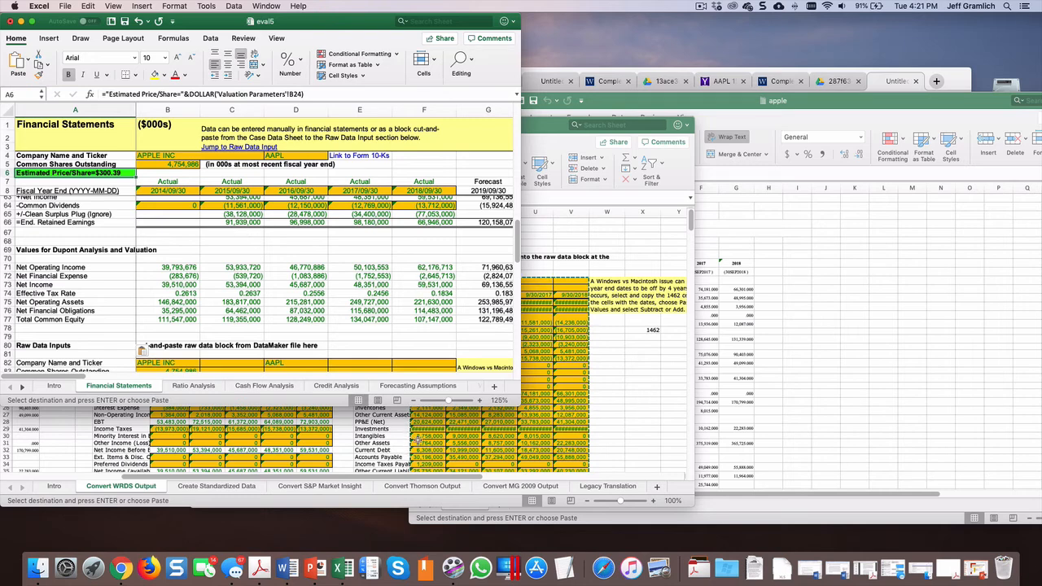
Save the eval5 workbook as "apple eval jan19" in Documents/teaching/FSA-Financial Stmt Analysis/FSA spring19/sessions
{"action": "left_click", "coordinate": [267, 294]}
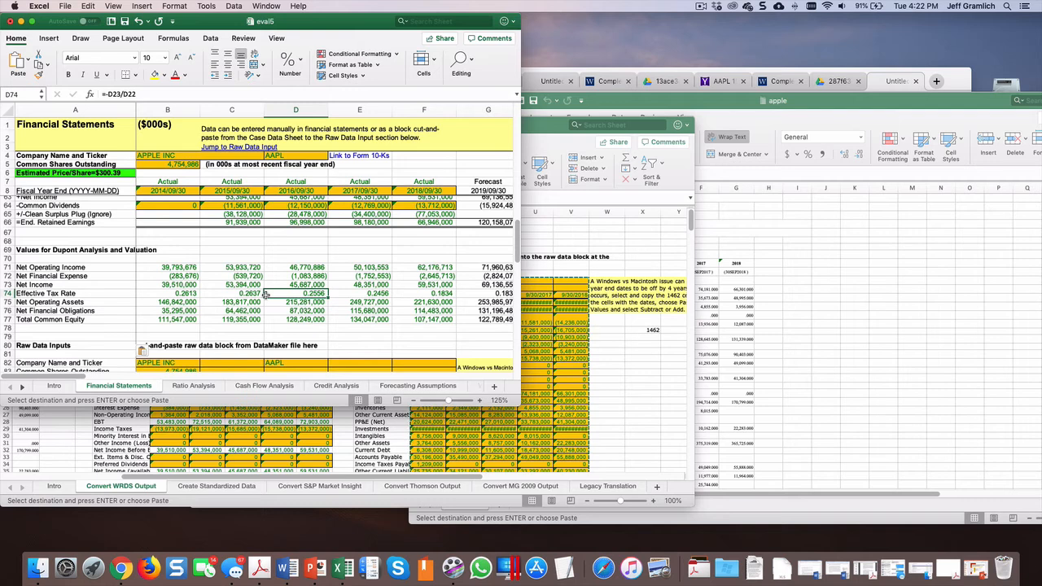
{"action": "key", "text": "super+shift+s"}
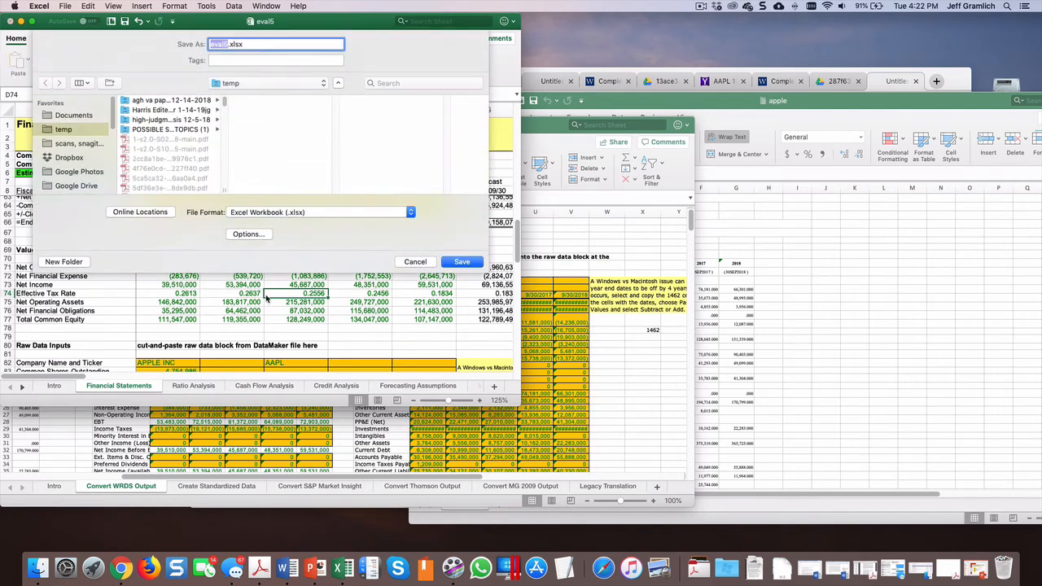
{"action": "left_click", "coordinate": [73, 116]}
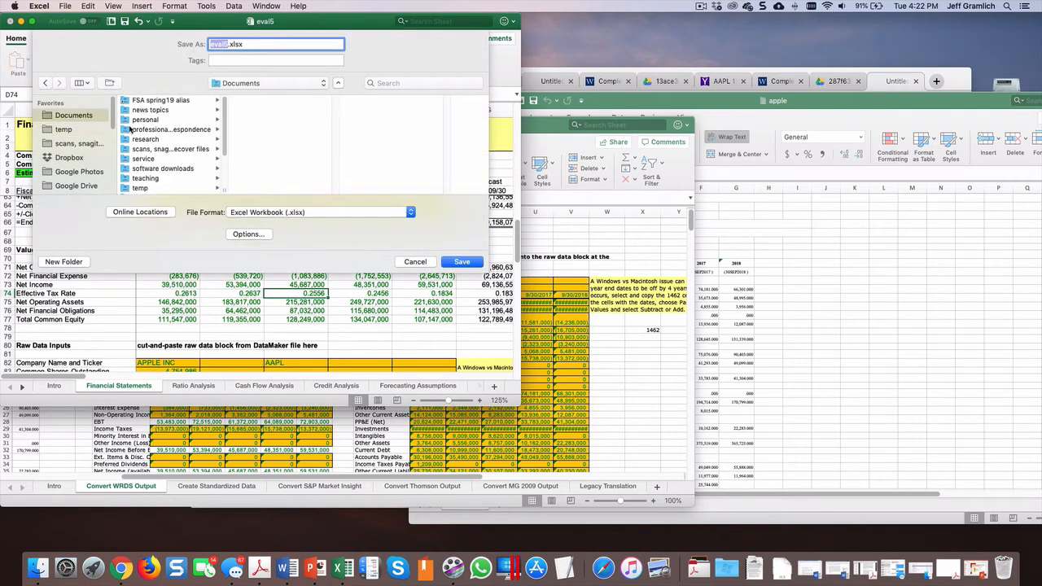
{"action": "left_click", "coordinate": [146, 179]}
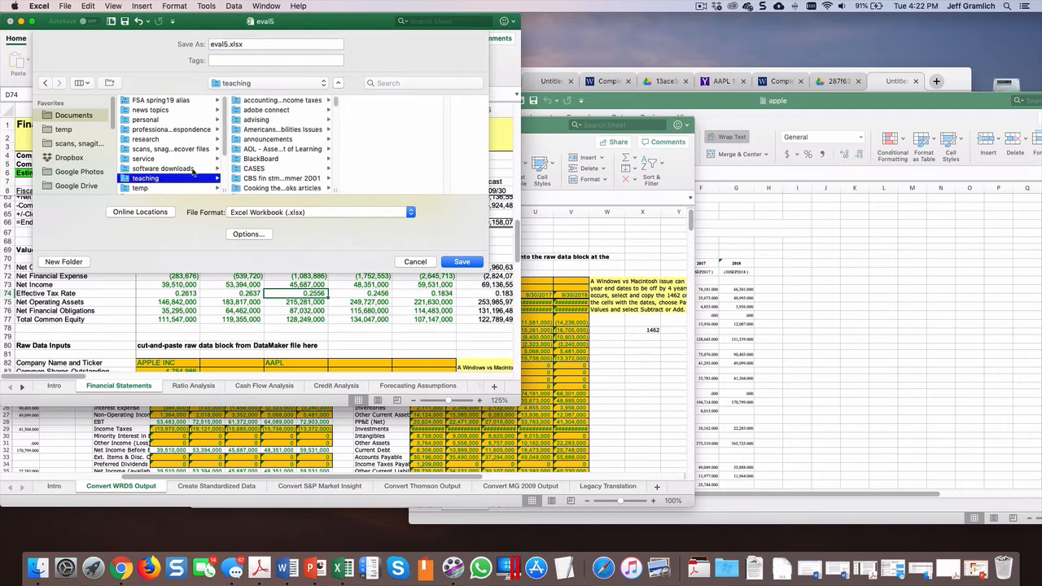
{"action": "scroll", "coordinate": [275, 161], "scroll_direction": "down", "scroll_amount": 8}
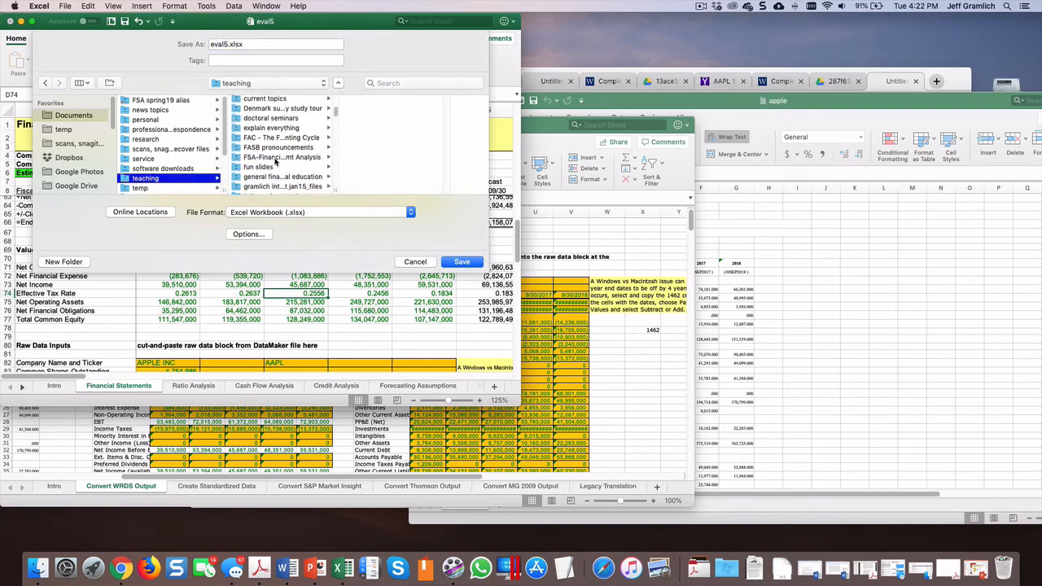
{"action": "left_click", "coordinate": [275, 158]}
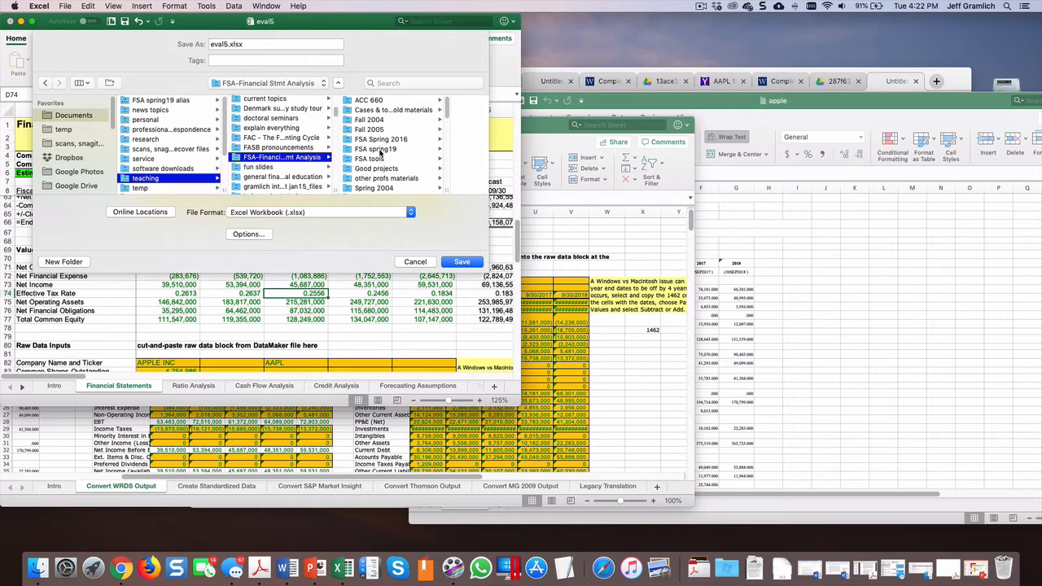
{"action": "left_click", "coordinate": [380, 149]}
{"action": "left_click", "coordinate": [408, 140]}
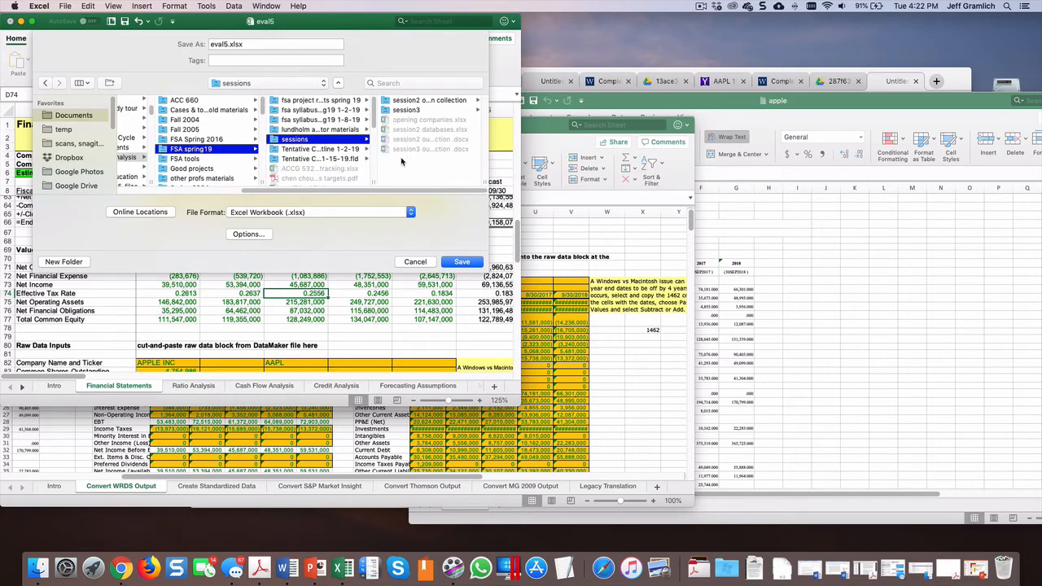
{"action": "left_click_drag", "start_coordinate": [228, 44], "coordinate": [197, 46]}
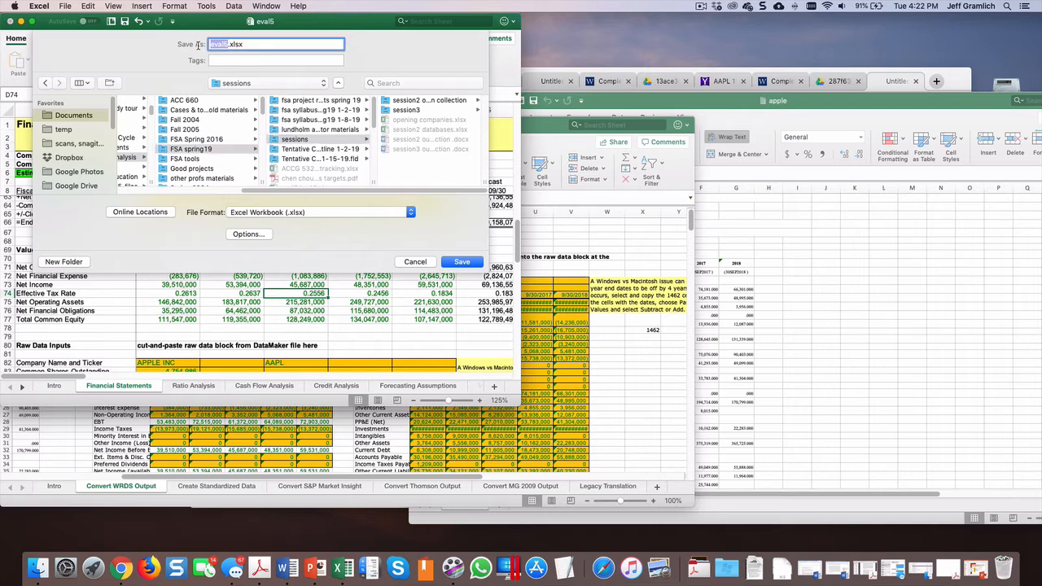
{"action": "type", "text": "apple eval jan19"}
{"action": "key", "text": "Return"}
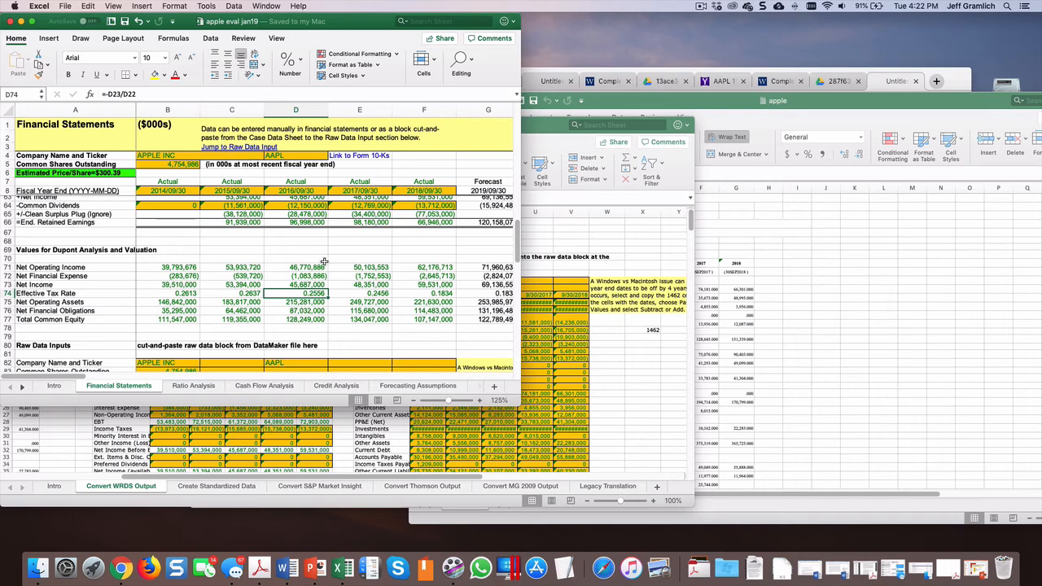
{"action": "scroll", "coordinate": [326, 257], "scroll_direction": "up", "scroll_amount": 15}
{"action": "scroll", "coordinate": [328, 255], "scroll_direction": "up", "scroll_amount": 3}
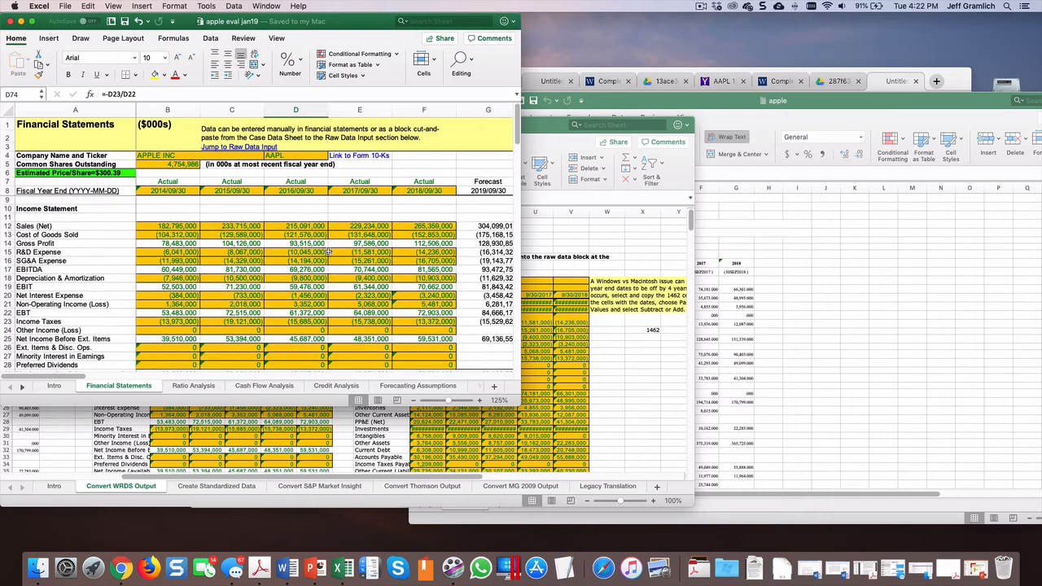
{"action": "left_click", "coordinate": [699, 7]}
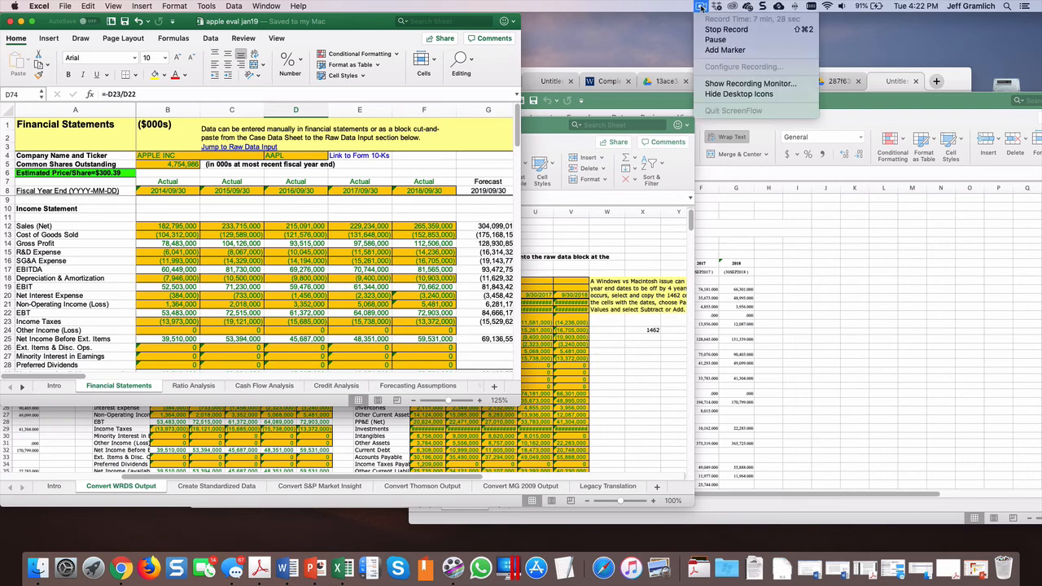